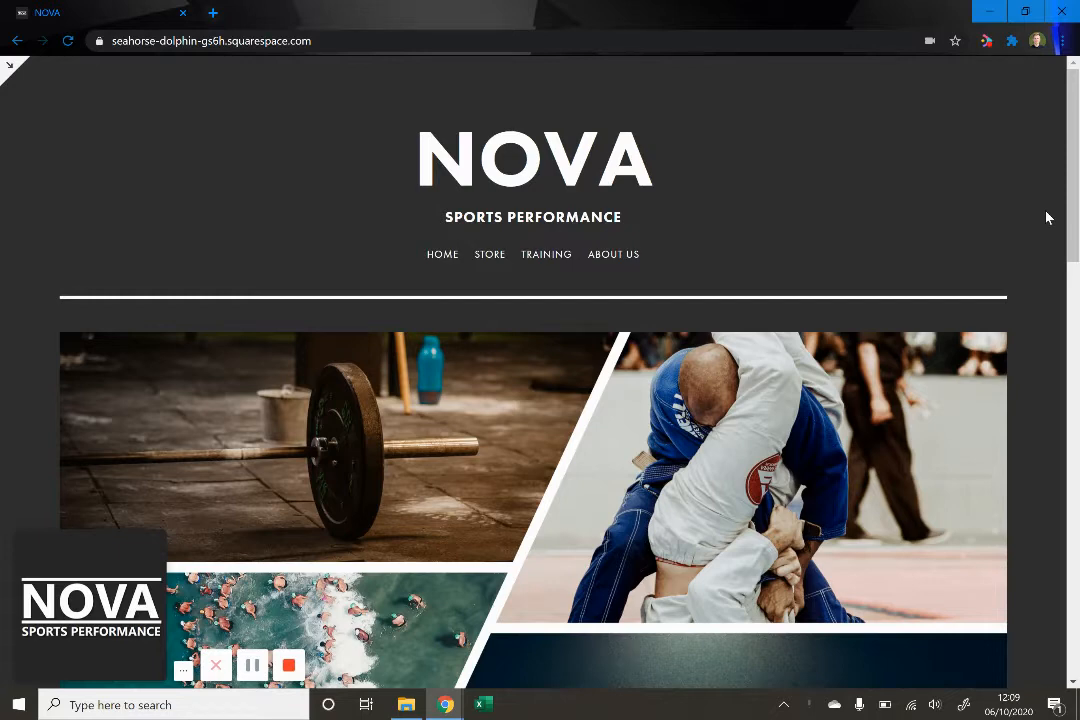
Open the Testing Leaderboard Example workbook from the Demo folder.
mouse_move(406, 705)
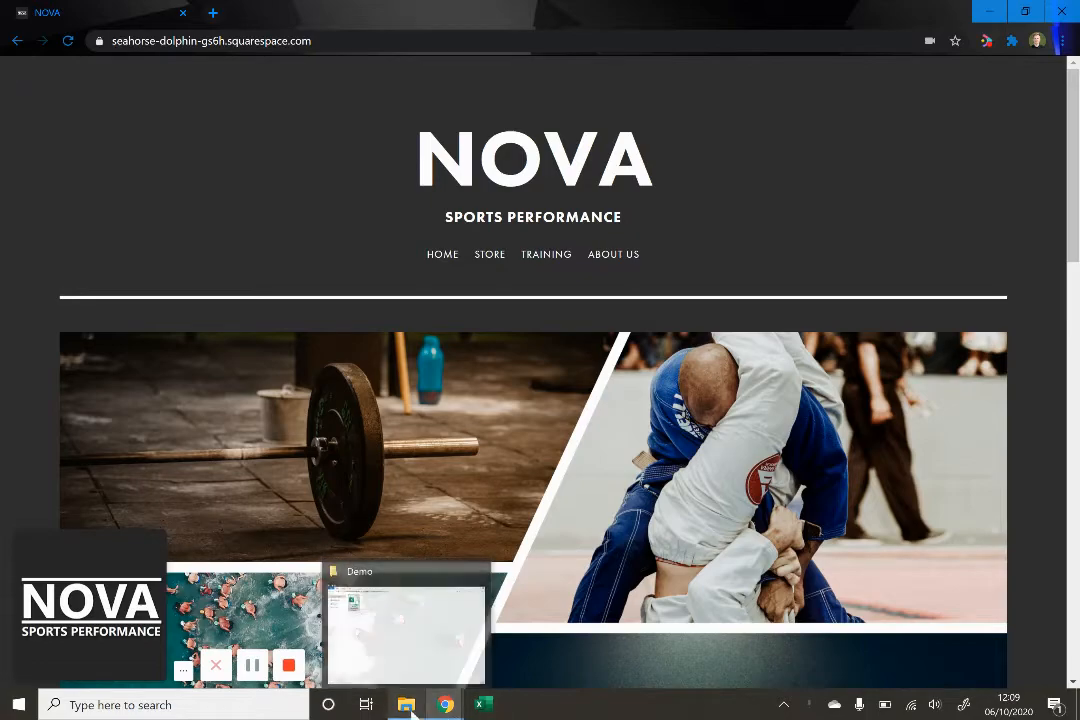
left_click(430, 620)
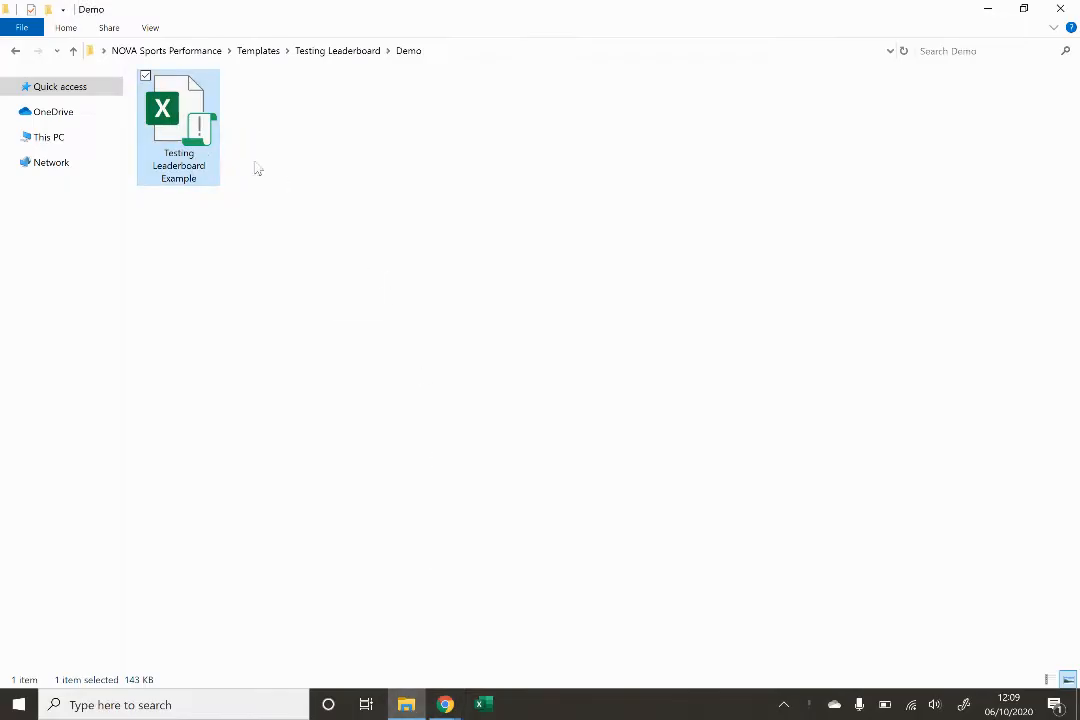
double_click(186, 125)
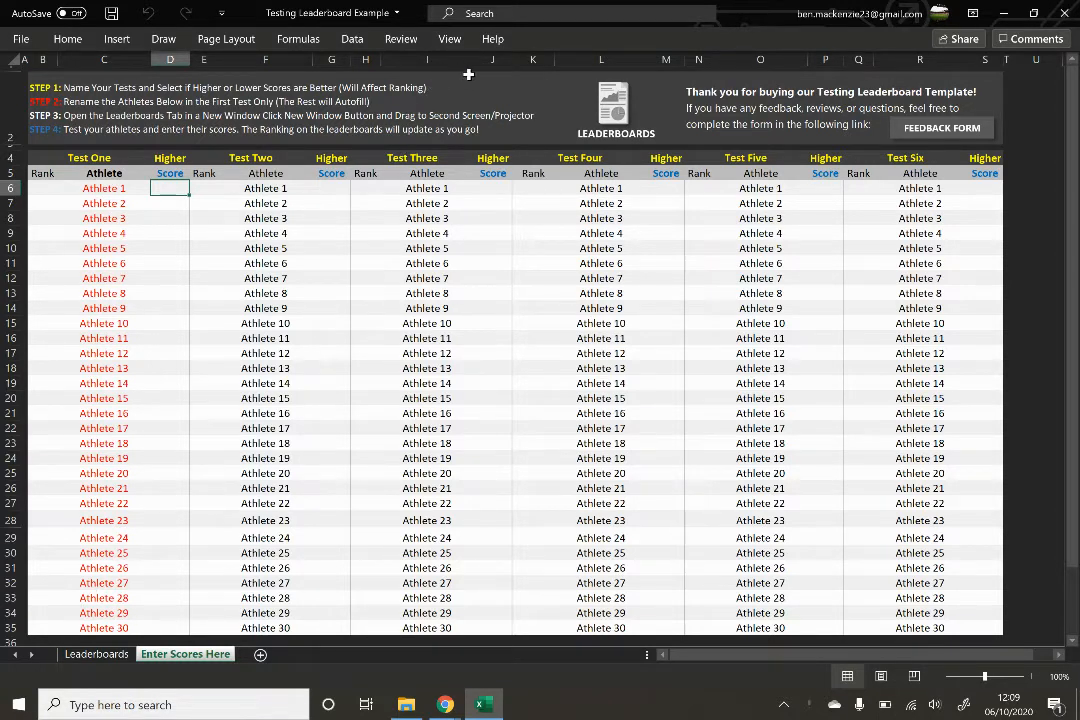
Replace the team name placeholder on the Leaderboards sheet with NOVA FOOTBALL CLUB.
left_click(92, 654)
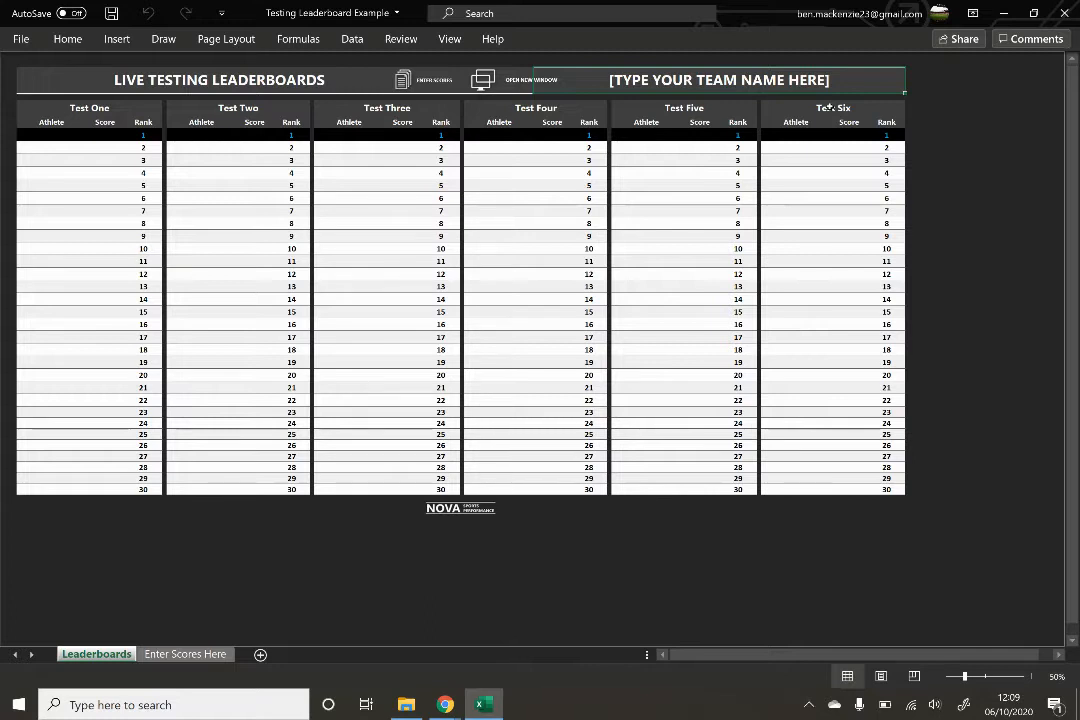
type("NOVA FO")
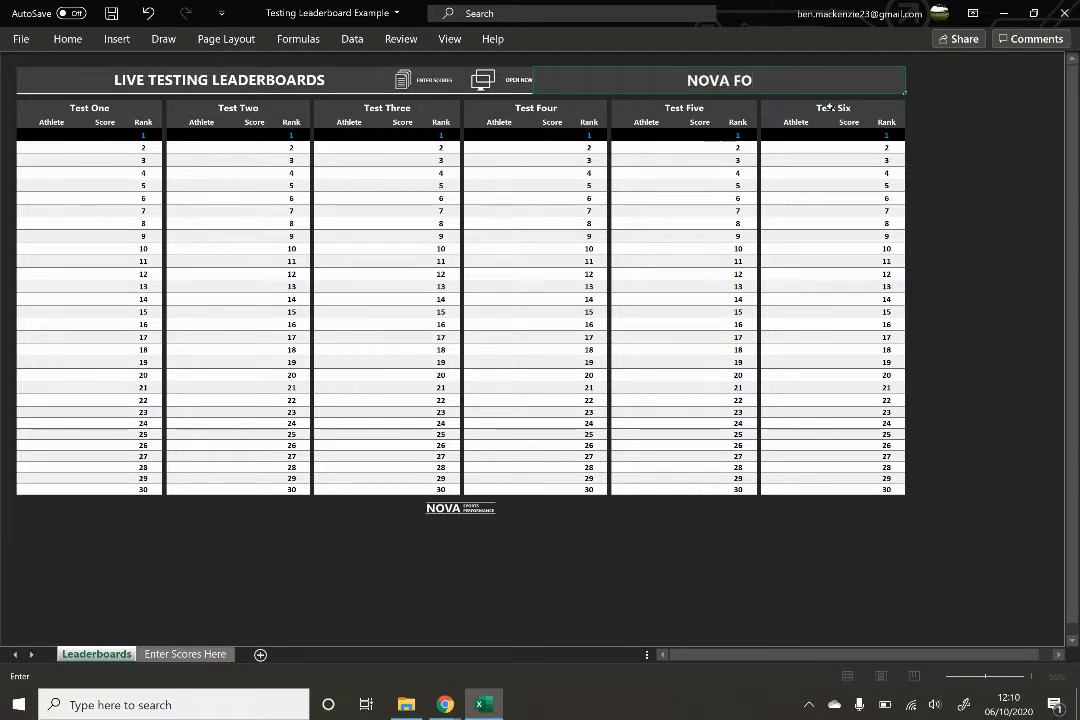
type("OTBALL CLUB")
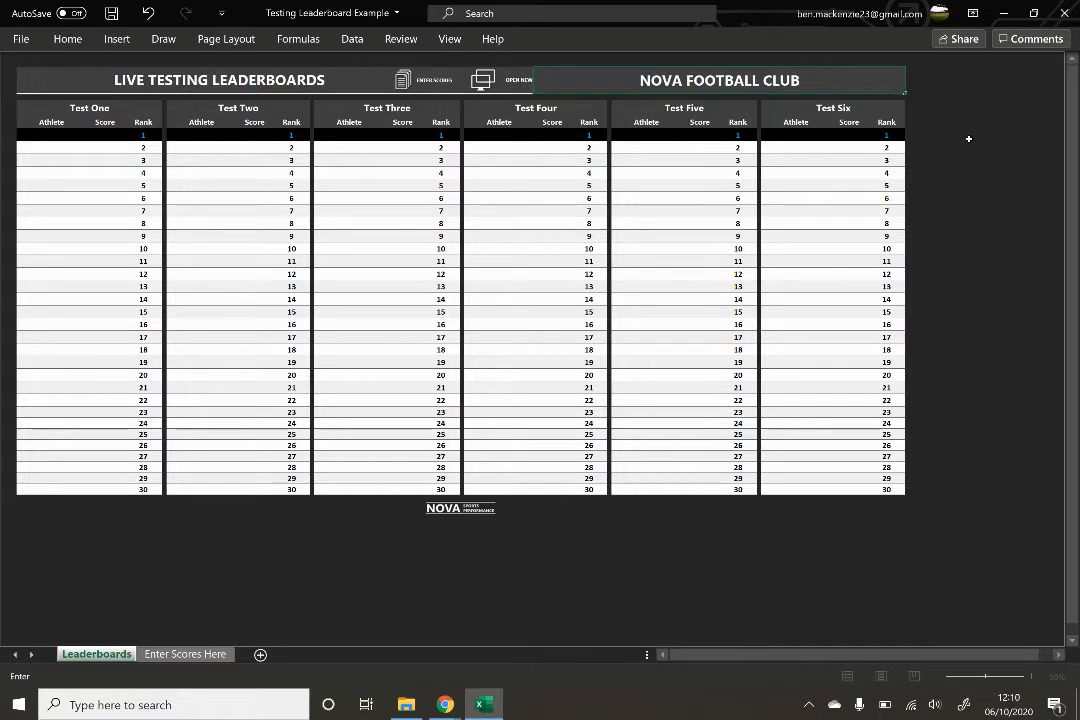
left_click(111, 13)
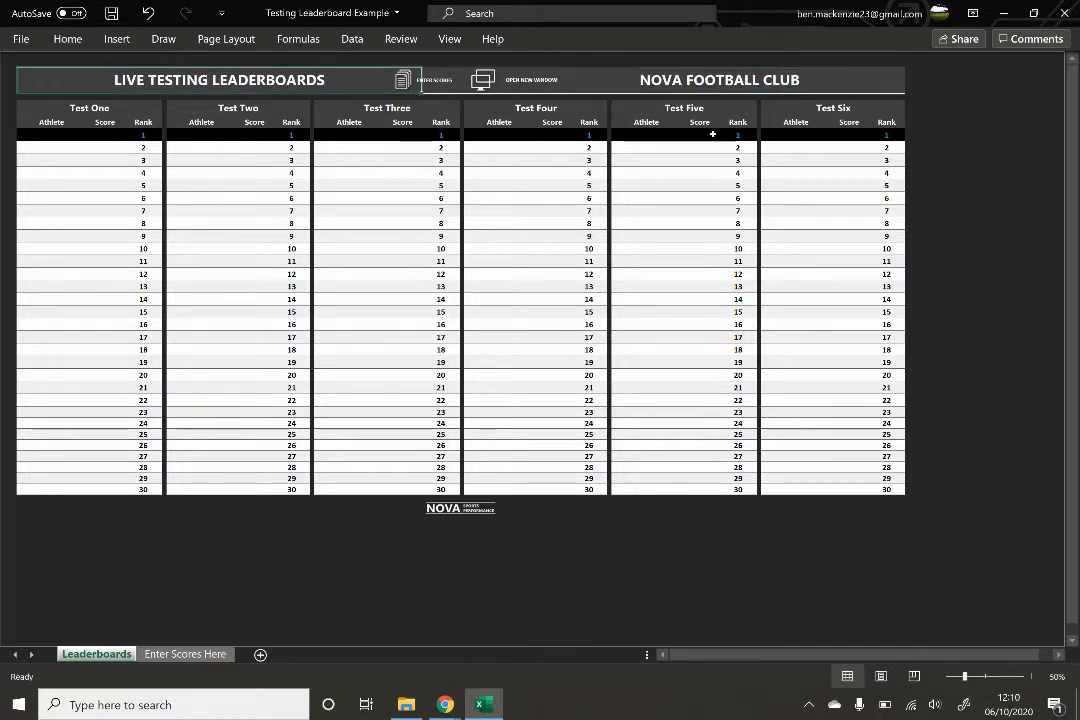
Fill the whole title banner of the Leaderboards sheet with the darkest green theme colour.
left_click(68, 39)
left_click(206, 94)
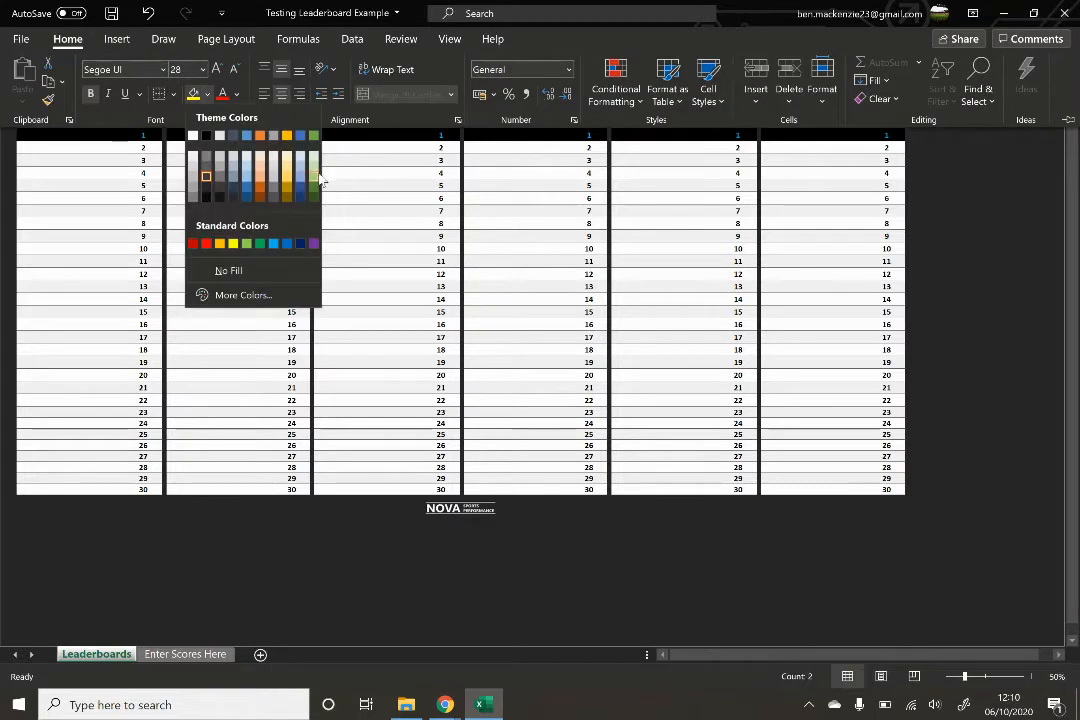
left_click(315, 198)
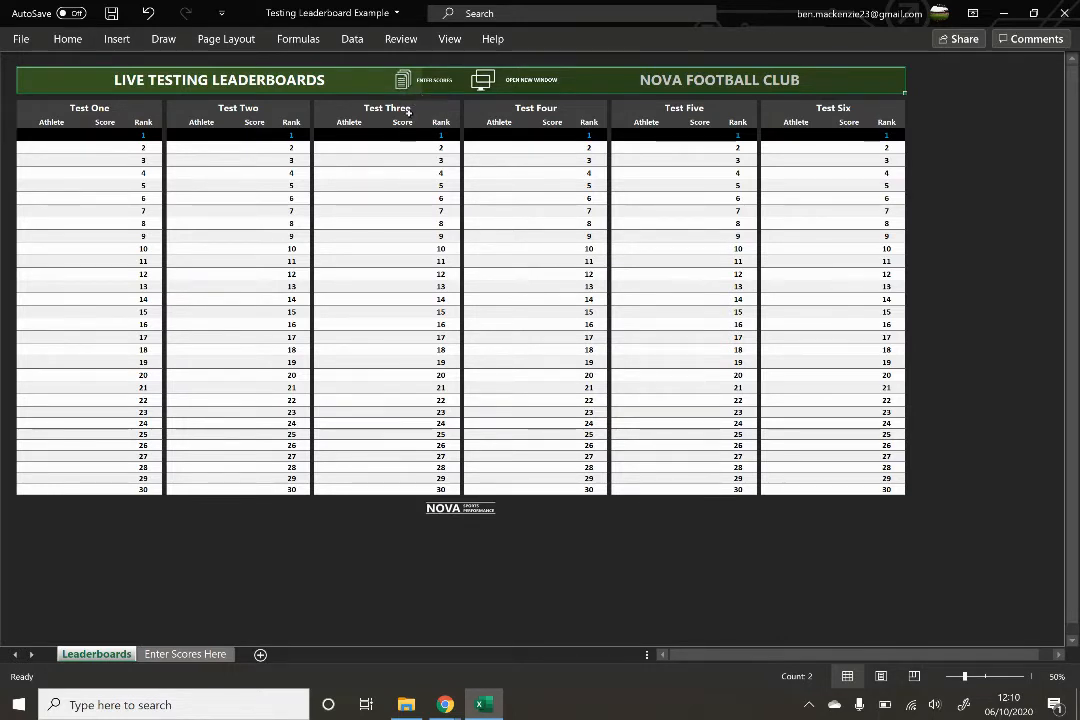
Rename the first three tests on the Enter Scores Here sheet as 20m Sprint, CMJ and Broad Jump.
key("ctrl+Page_Down")
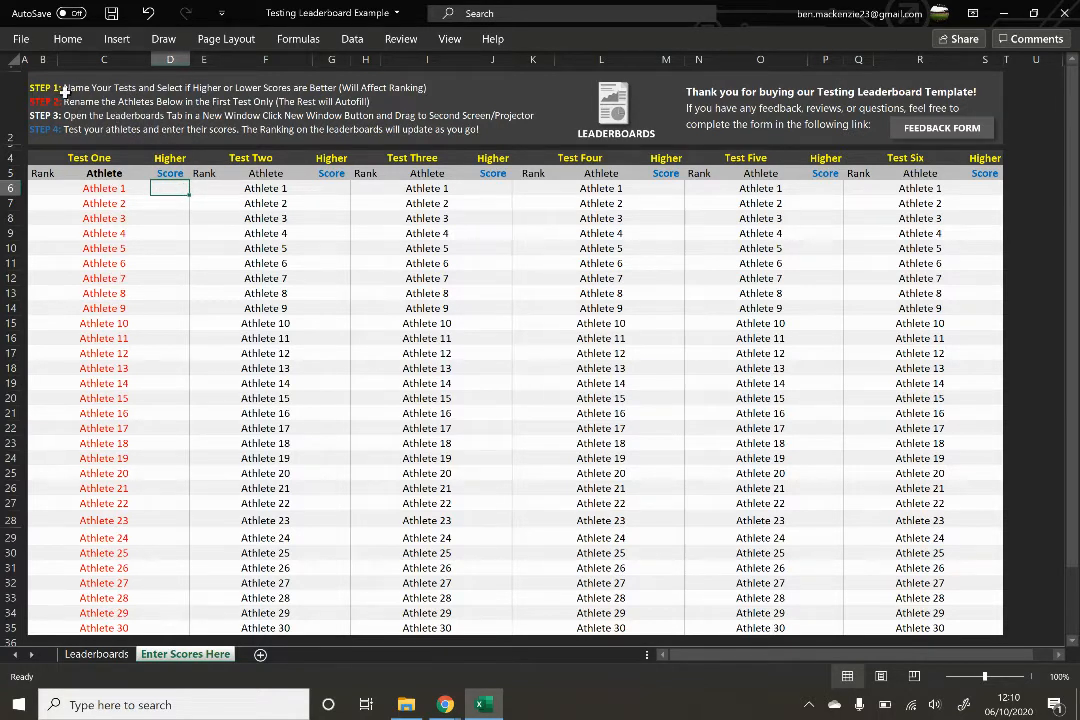
left_click(99, 157)
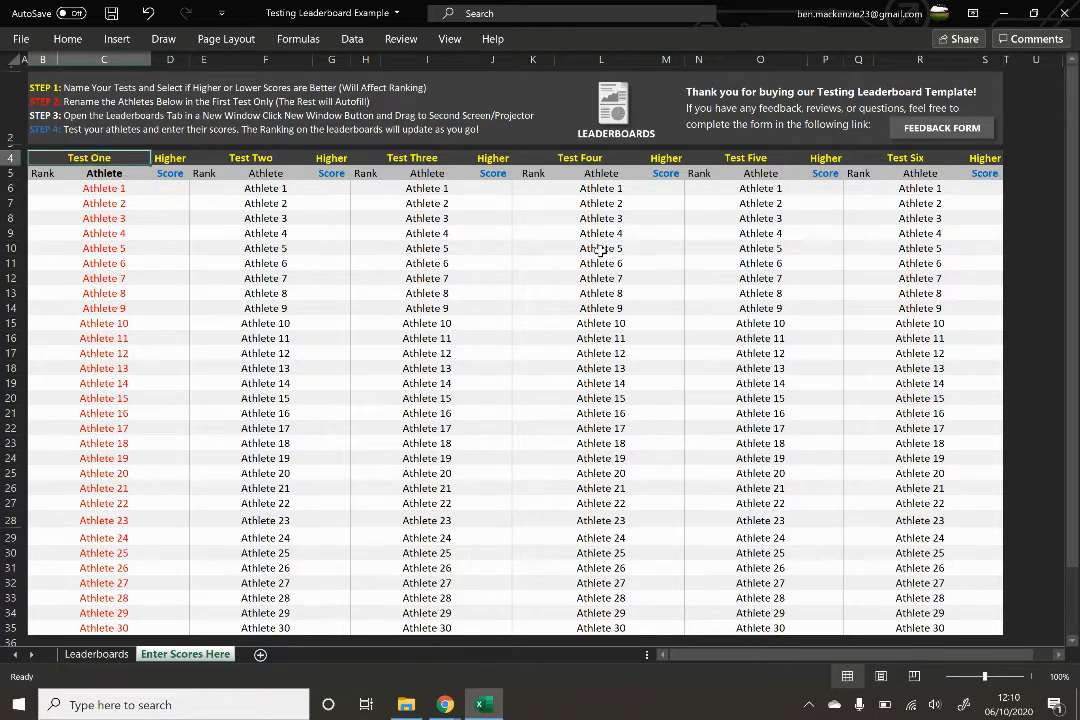
type("20m Sprint")
left_click(226, 157)
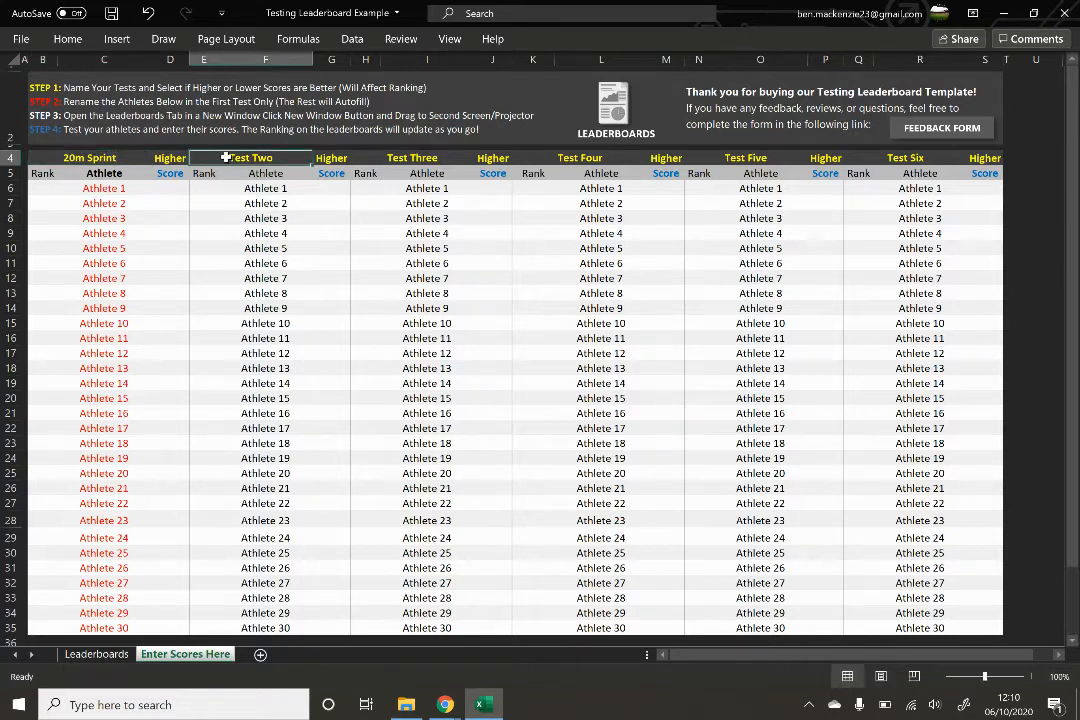
type("CMJ")
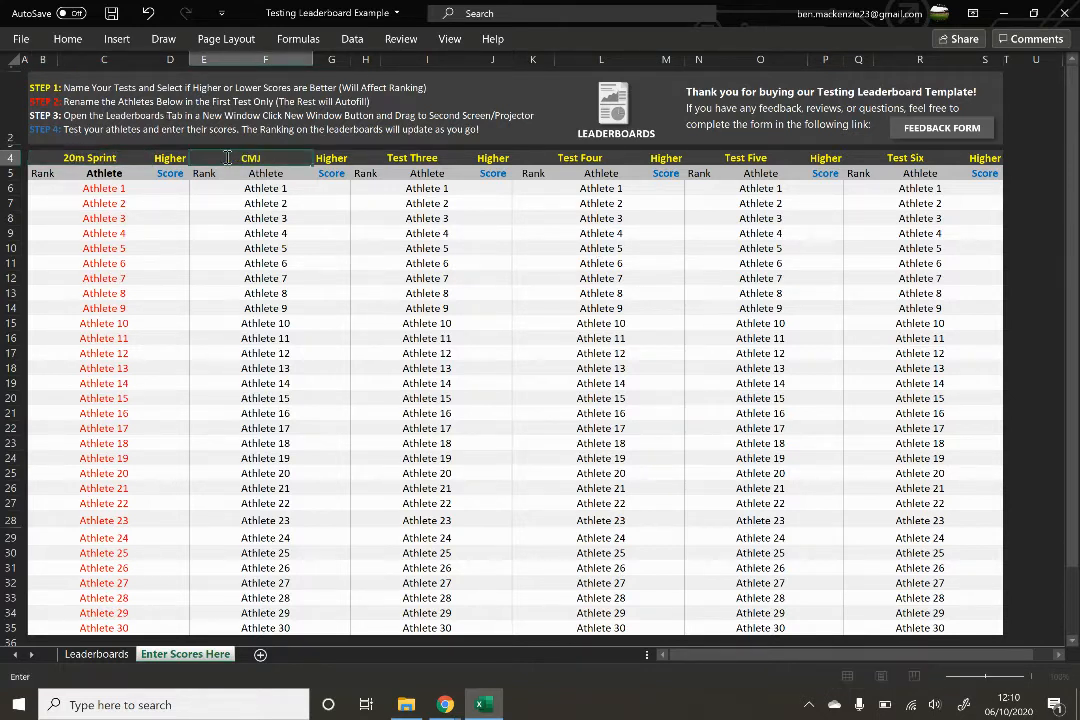
left_click(413, 157)
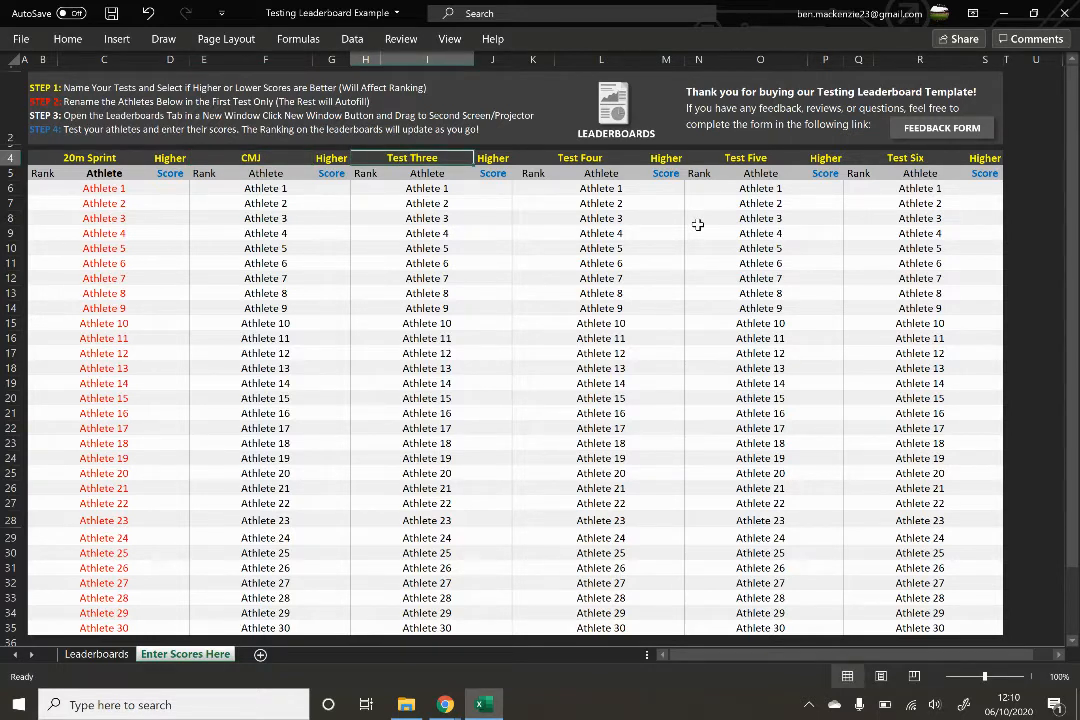
type("Broad Jum")
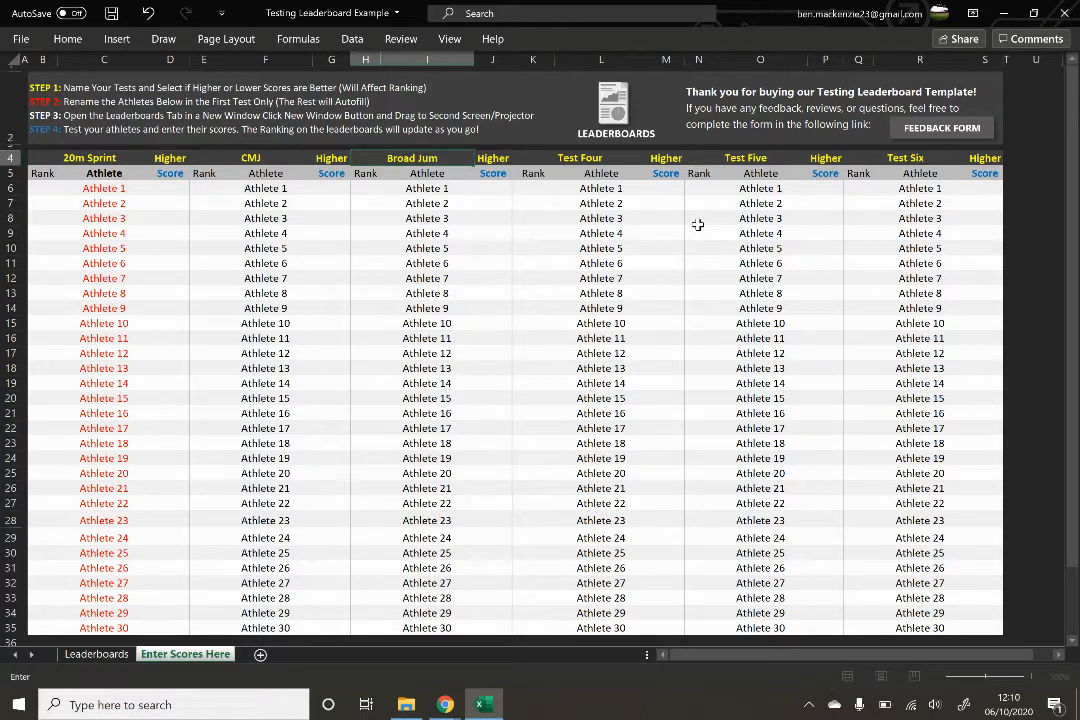
type("p")
key("ctrl+Return")
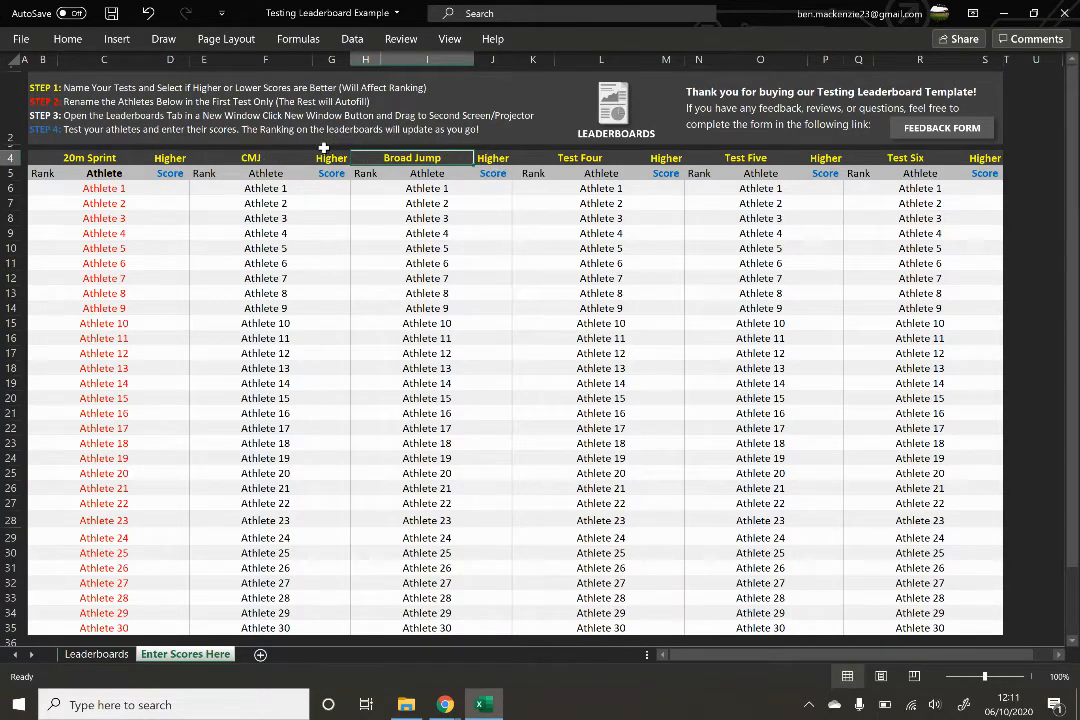
Set the 20m Sprint test's ranking option to Lower.
left_click(181, 157)
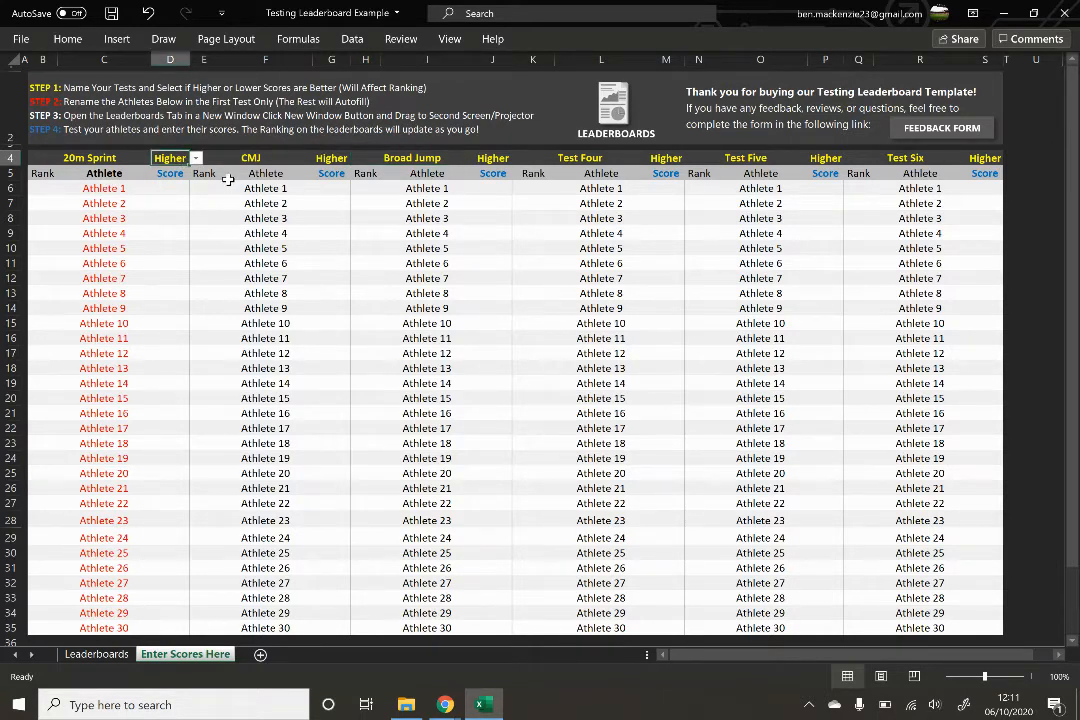
left_click(196, 158)
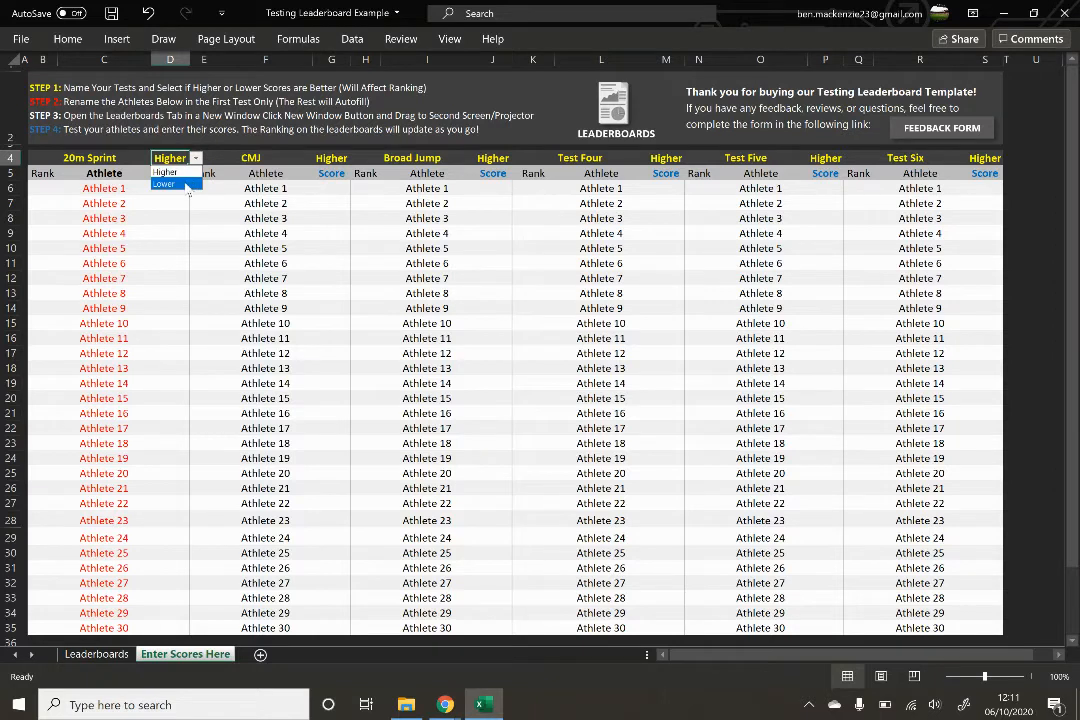
left_click(186, 186)
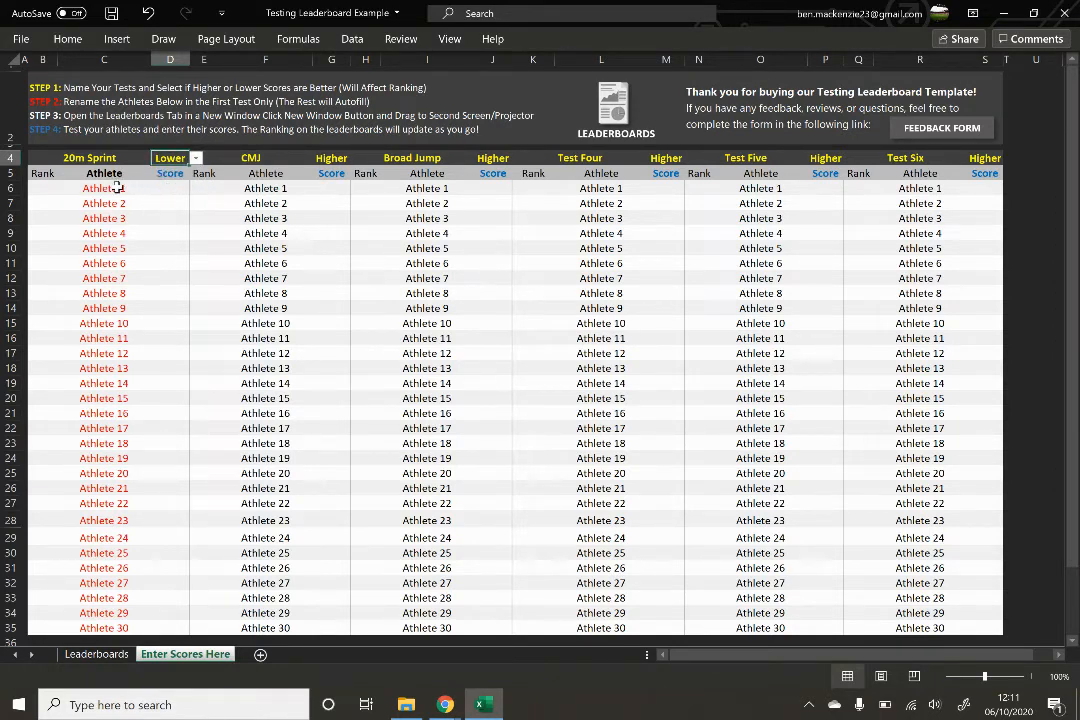
Rename the first four athletes in the 20m Sprint list as Steven Gerrard, Frank Lampard, Paul Scholes and Zinidine Zidane.
left_click(117, 187)
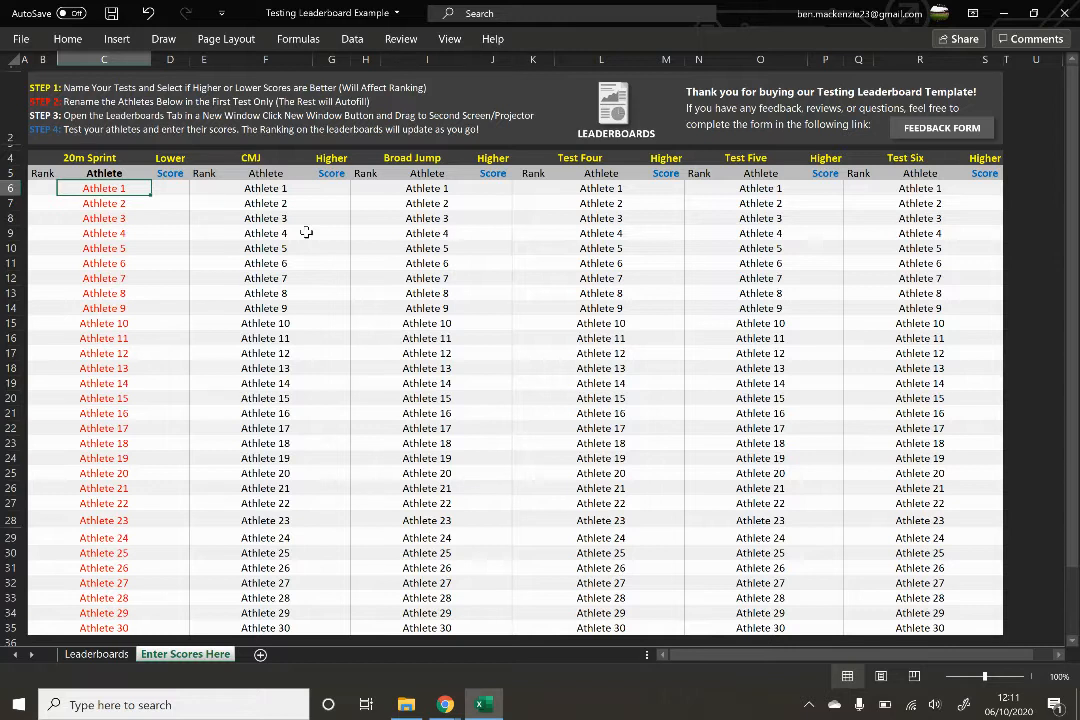
type("Steve")
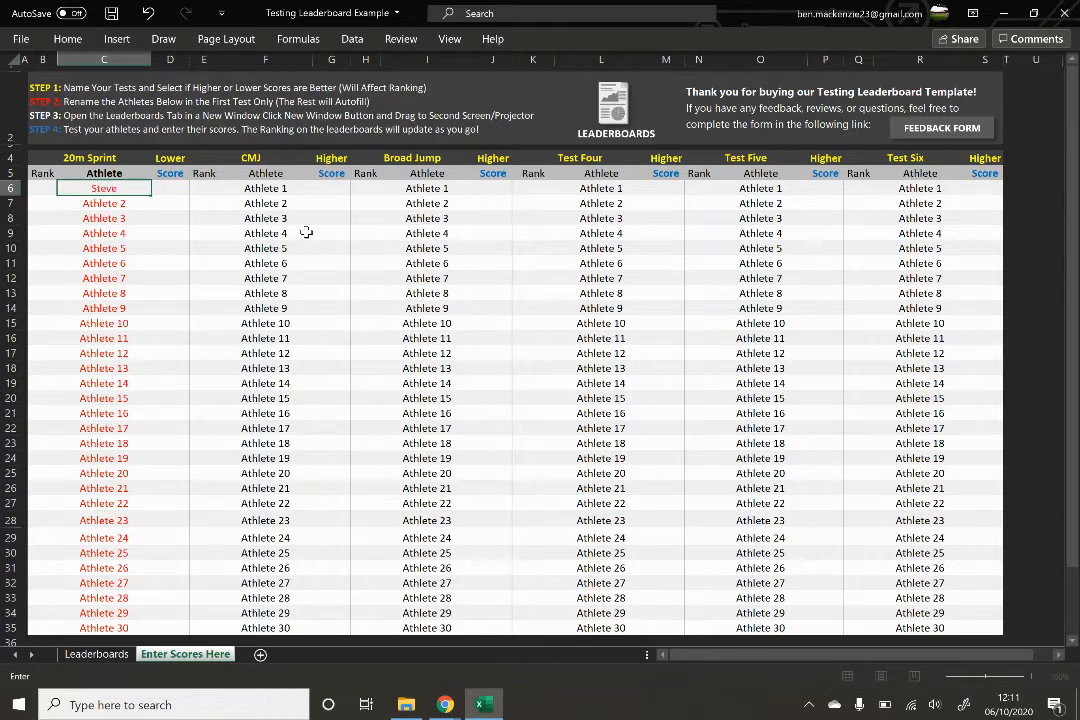
type("n Gerrard")
key("Return")
type("Frank L")
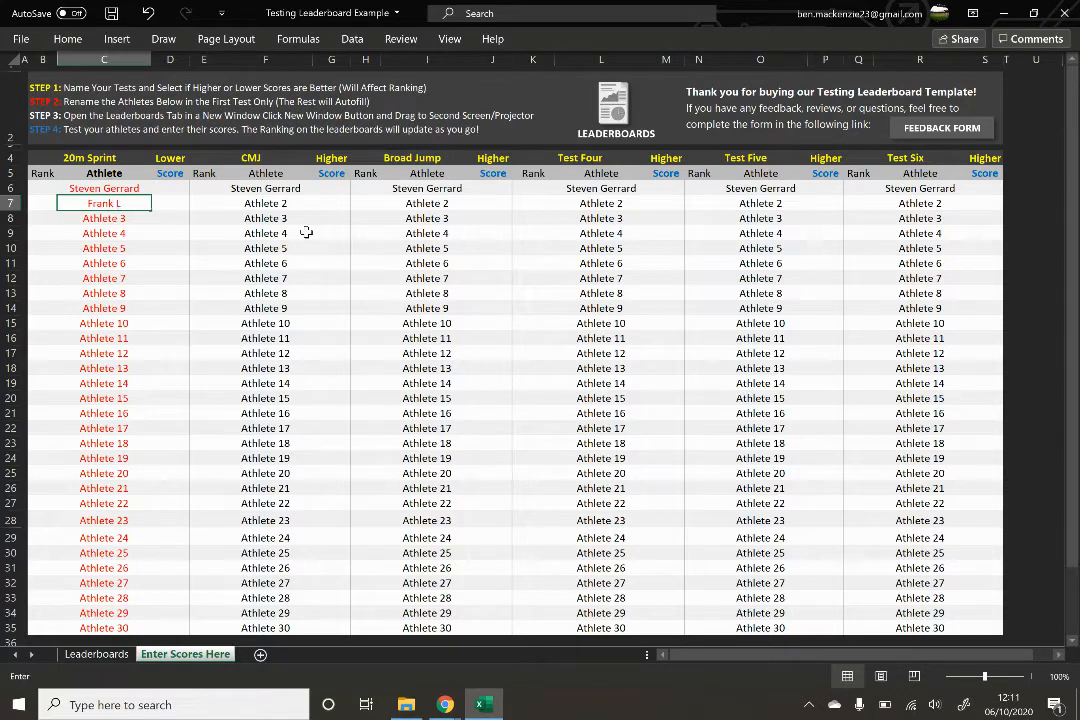
type("ampard")
key("Return")
type("P")
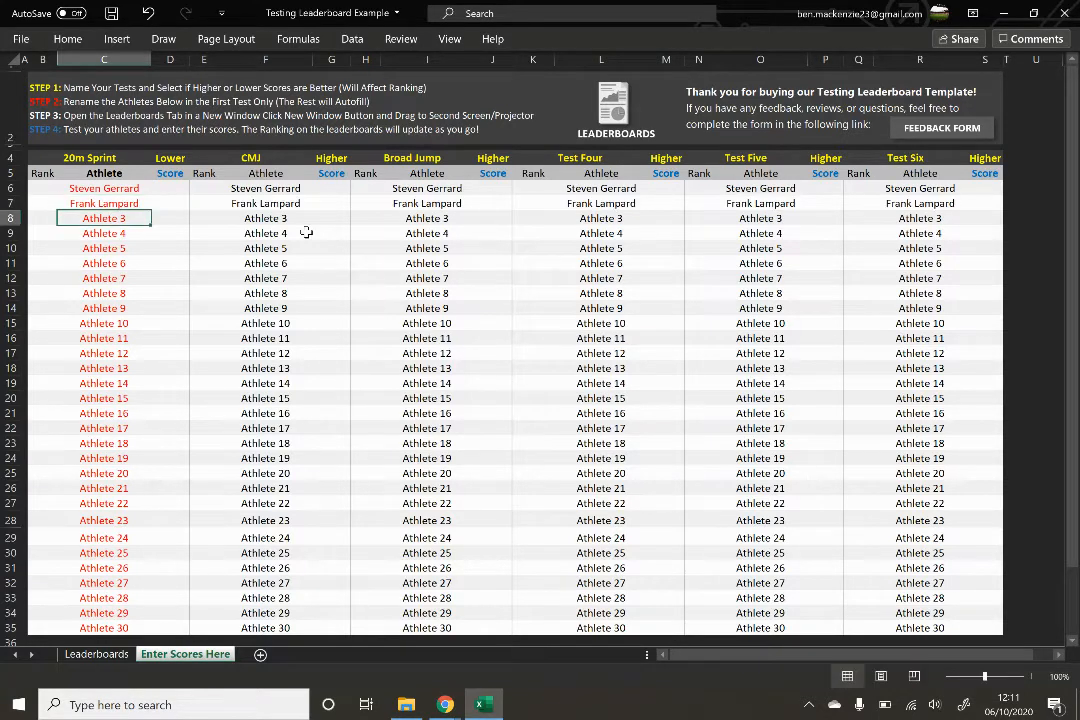
type("aul Scholes")
key("Return")
type("Zin")
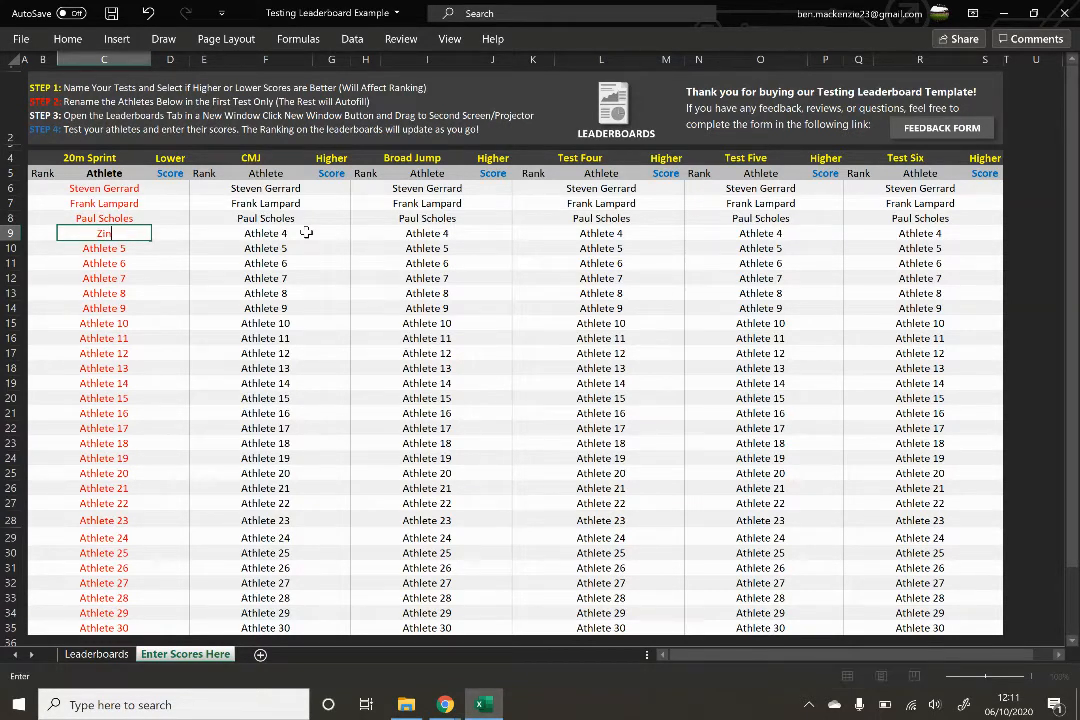
type("idine Zidane")
left_click(163, 296)
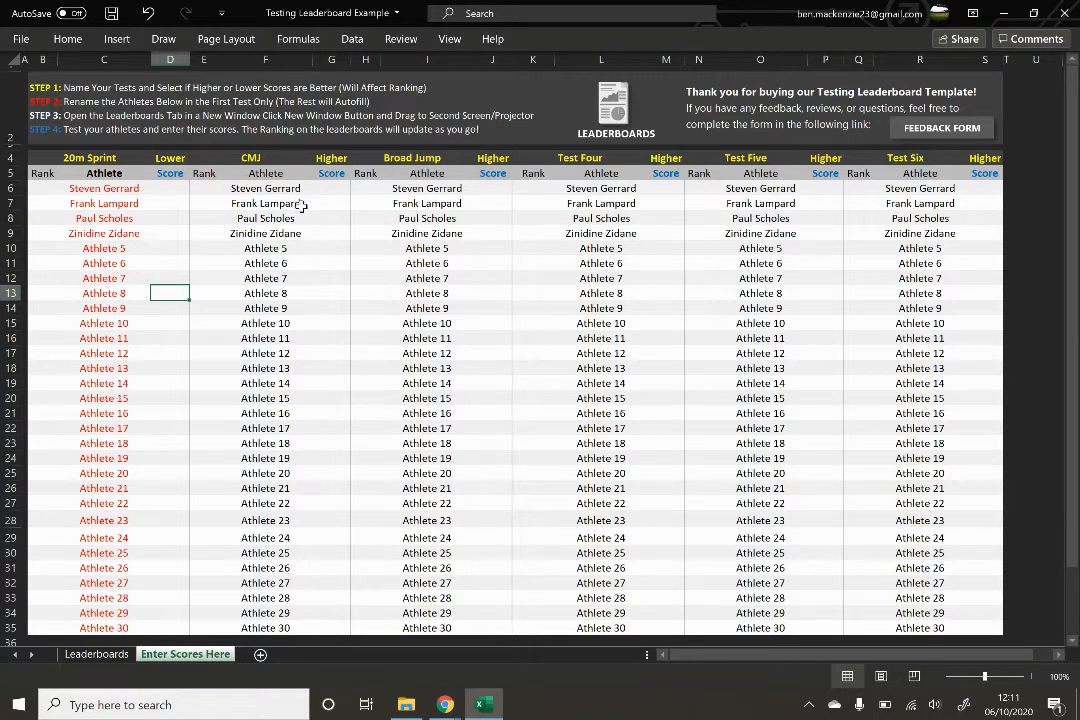
left_click(170, 188)
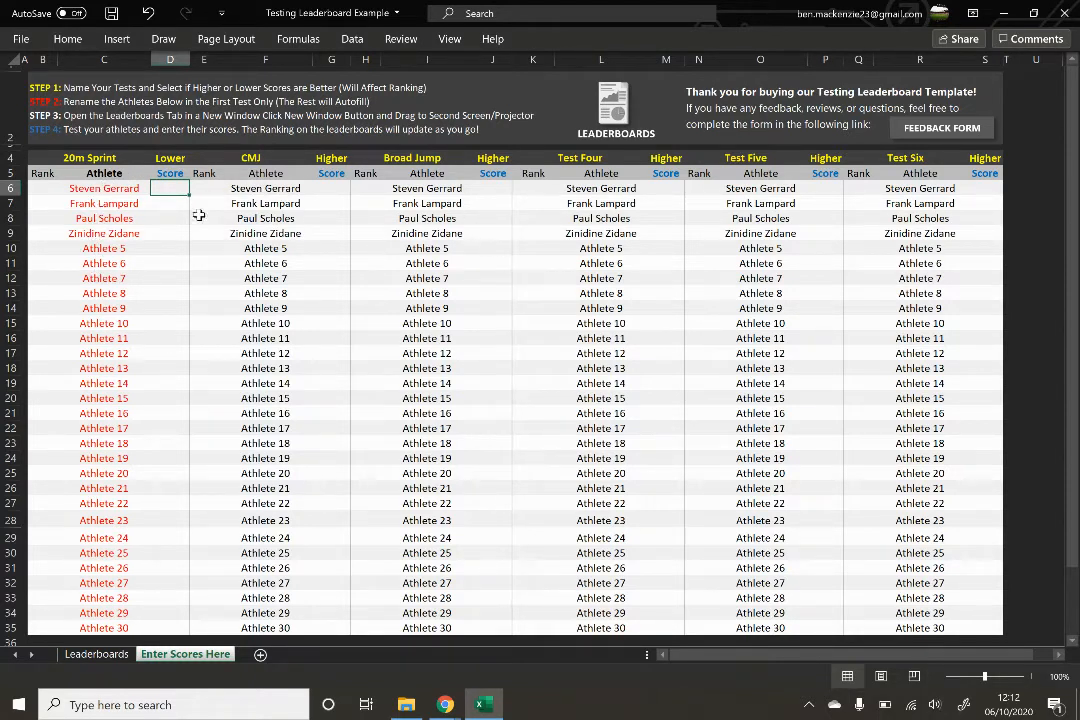
left_click(102, 188)
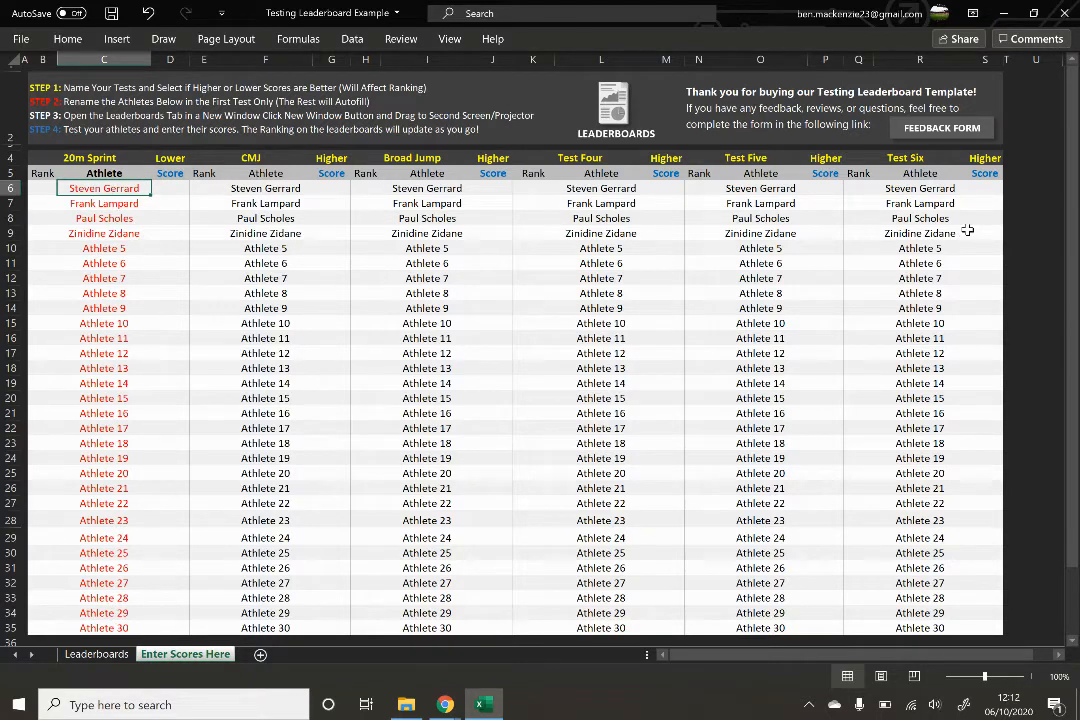
left_click(335, 188)
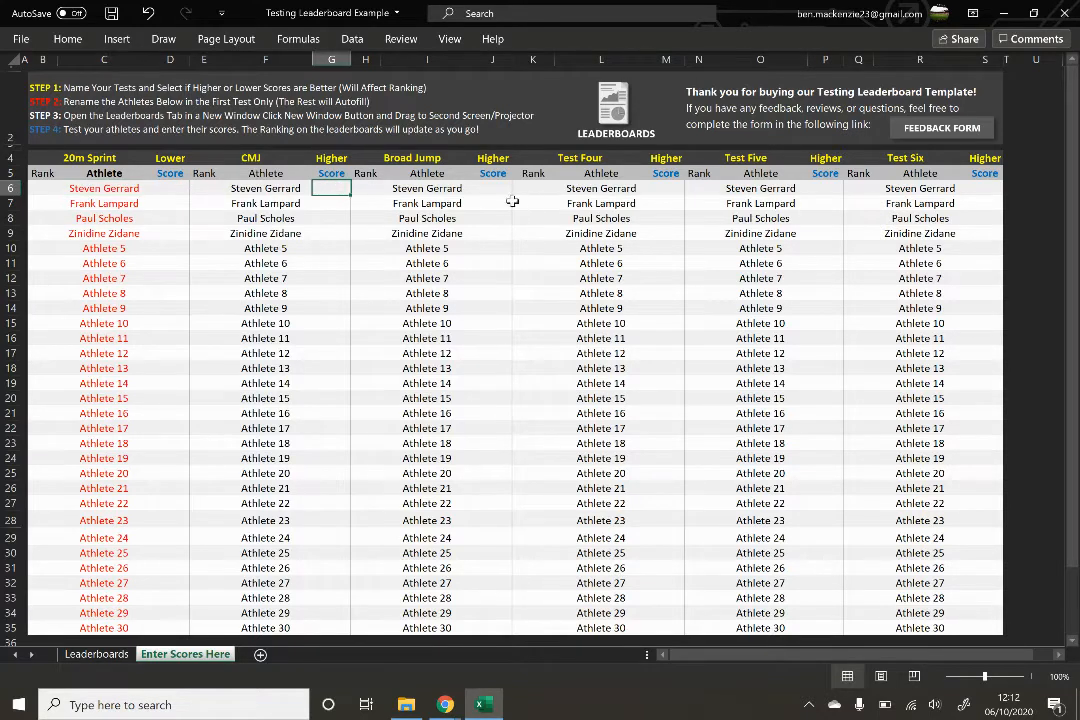
left_click(495, 200)
Enter the 20m Sprint scores 2.98, 2.99, 3.05 and 2.85 for the first four athletes and show the Leaderboards sheet.
left_click(170, 188)
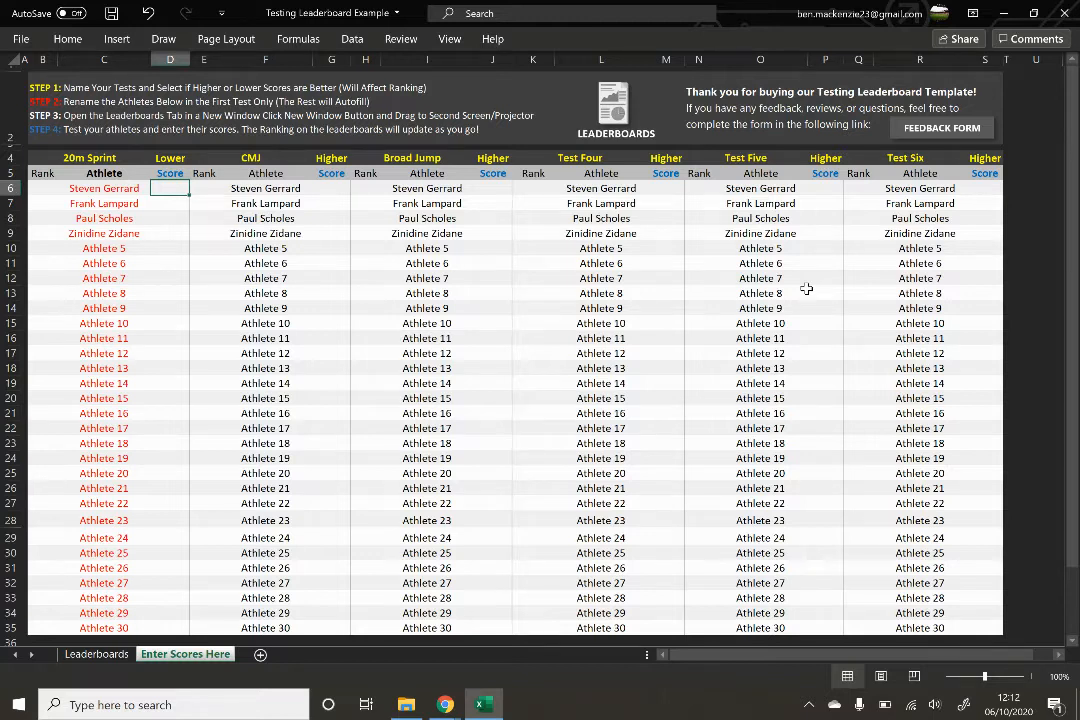
type("2.98")
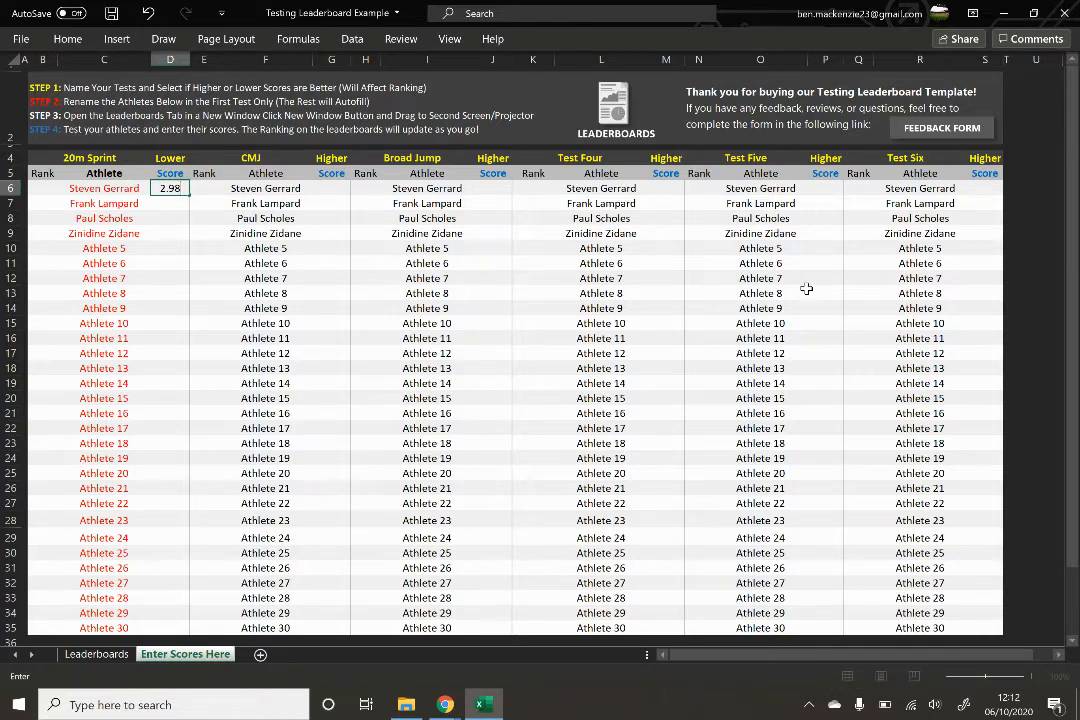
key("Return")
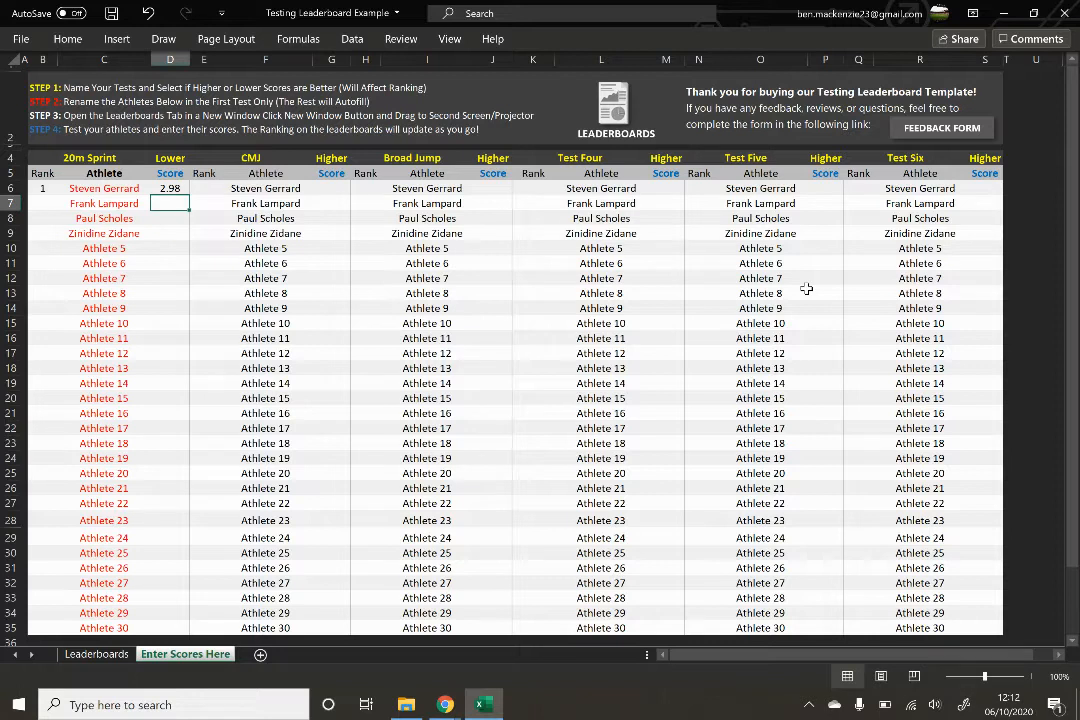
type("2.99")
key("Return")
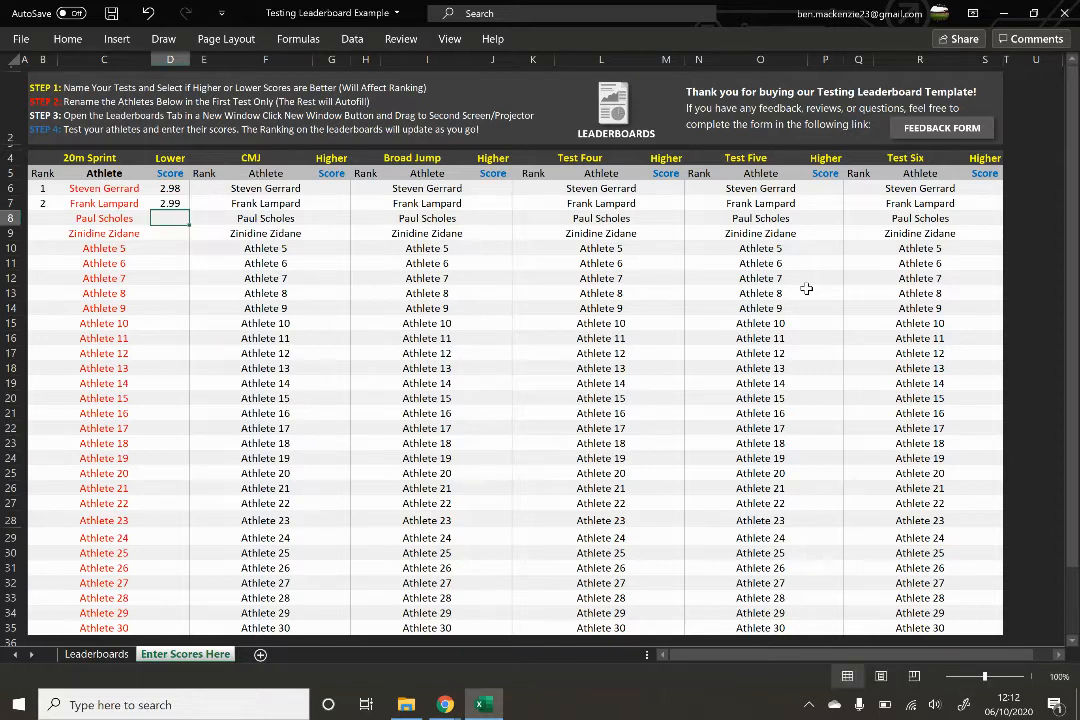
type("3.05")
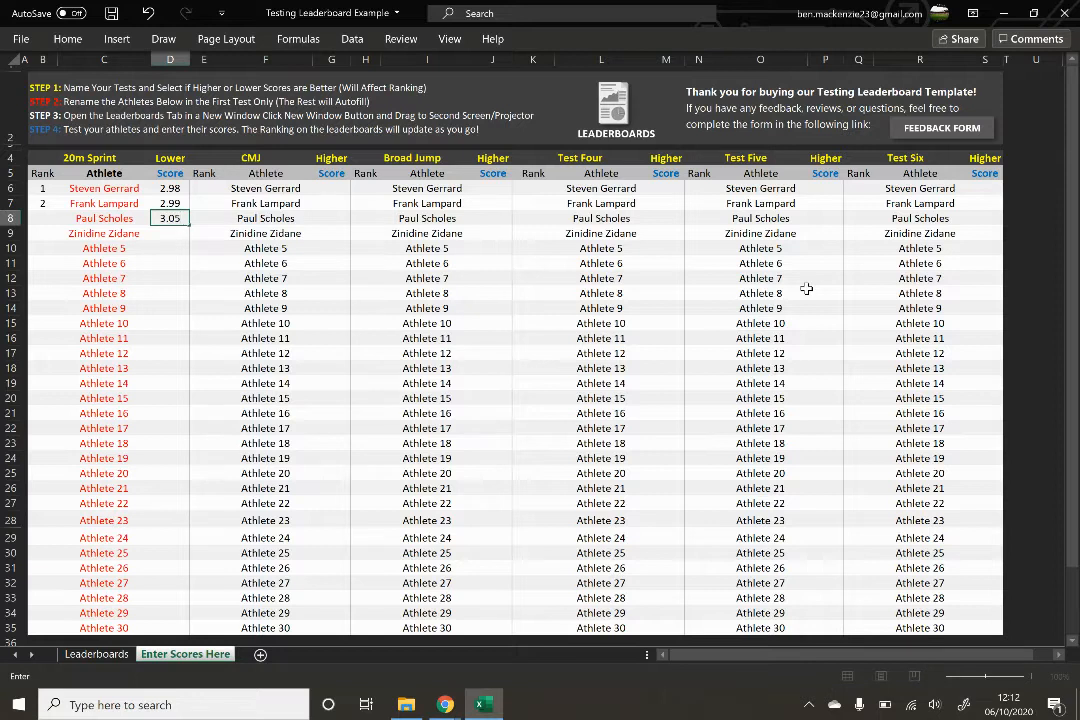
key("Return")
type("2.85")
key("Return")
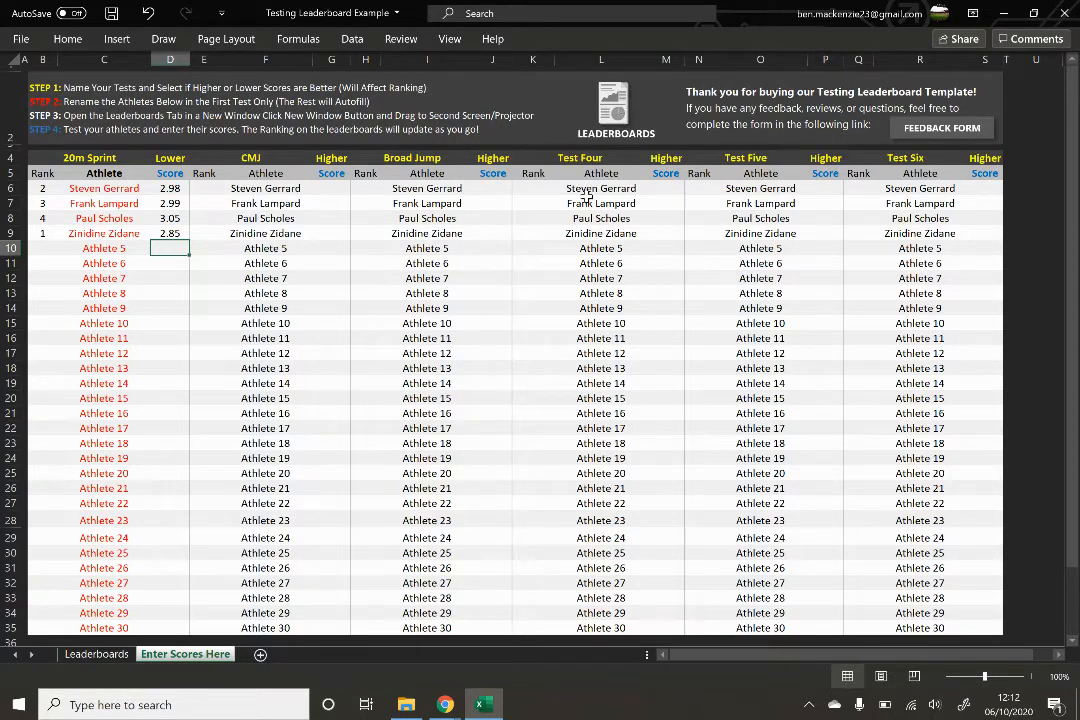
left_click(612, 110)
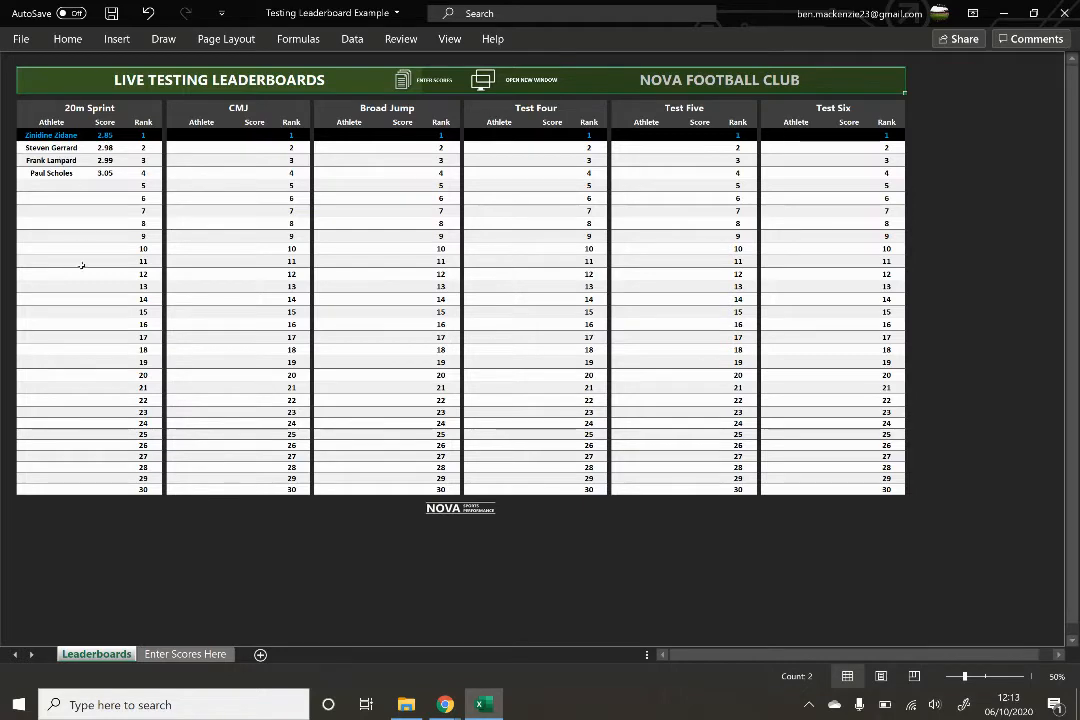
Enter the CMJ scores 33.1, 31.8, 35.6 and 33.5 for the first four athletes and show the Leaderboards sheet.
left_click(404, 85)
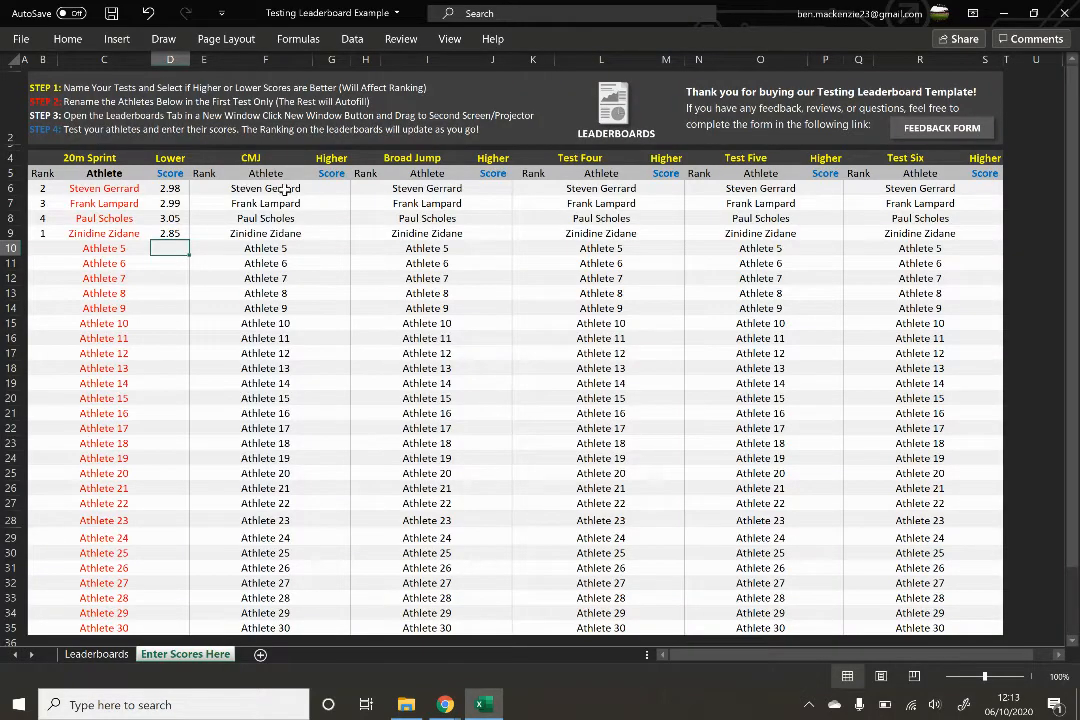
left_click(336, 189)
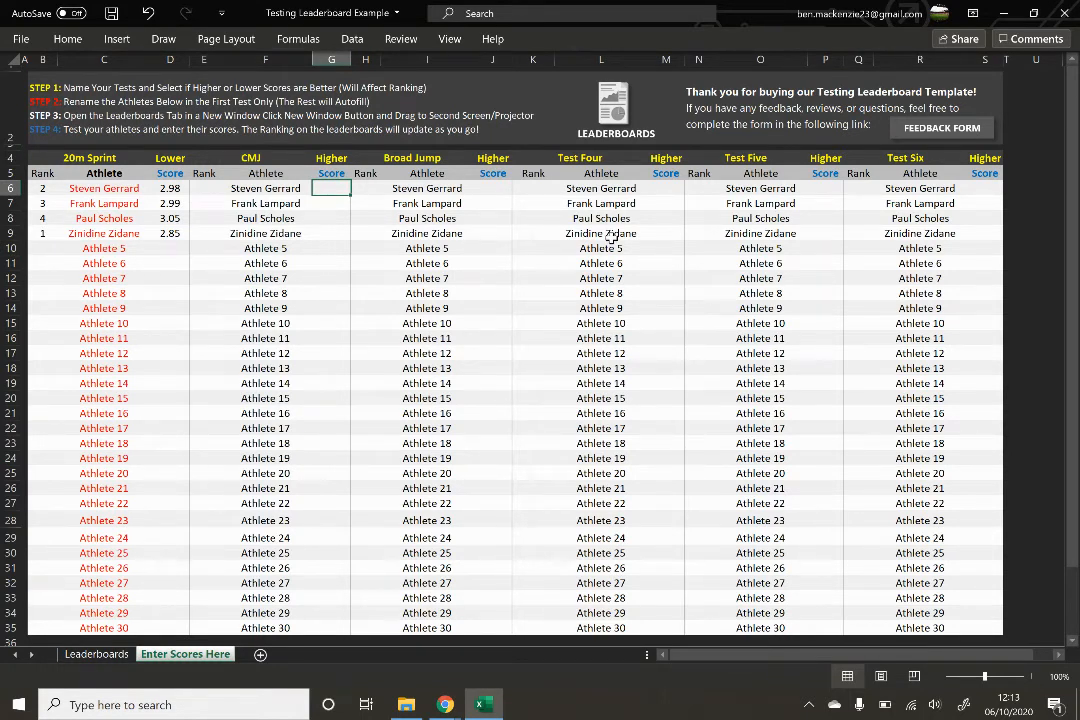
type("33.1")
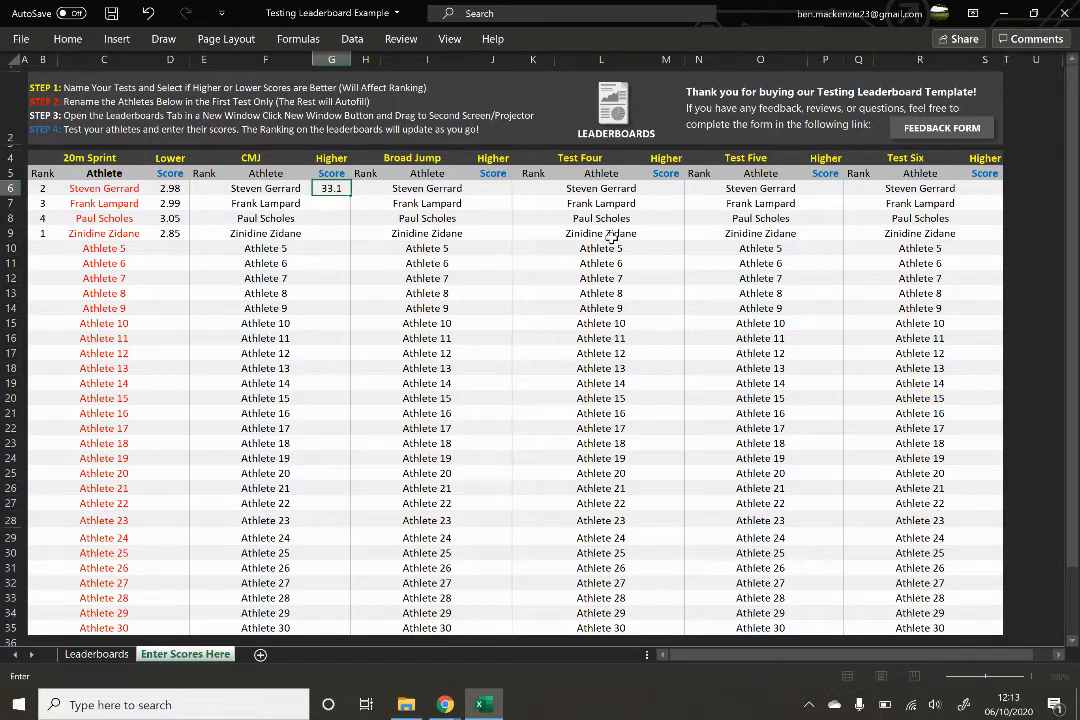
key("Return")
type("31.8")
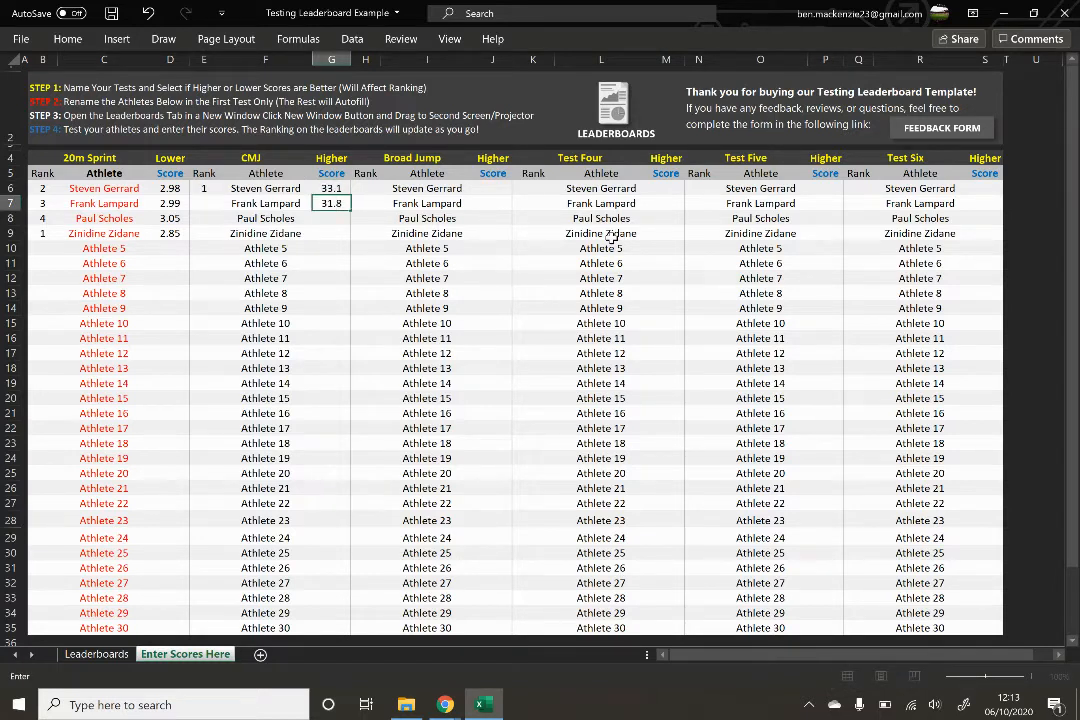
key("Return")
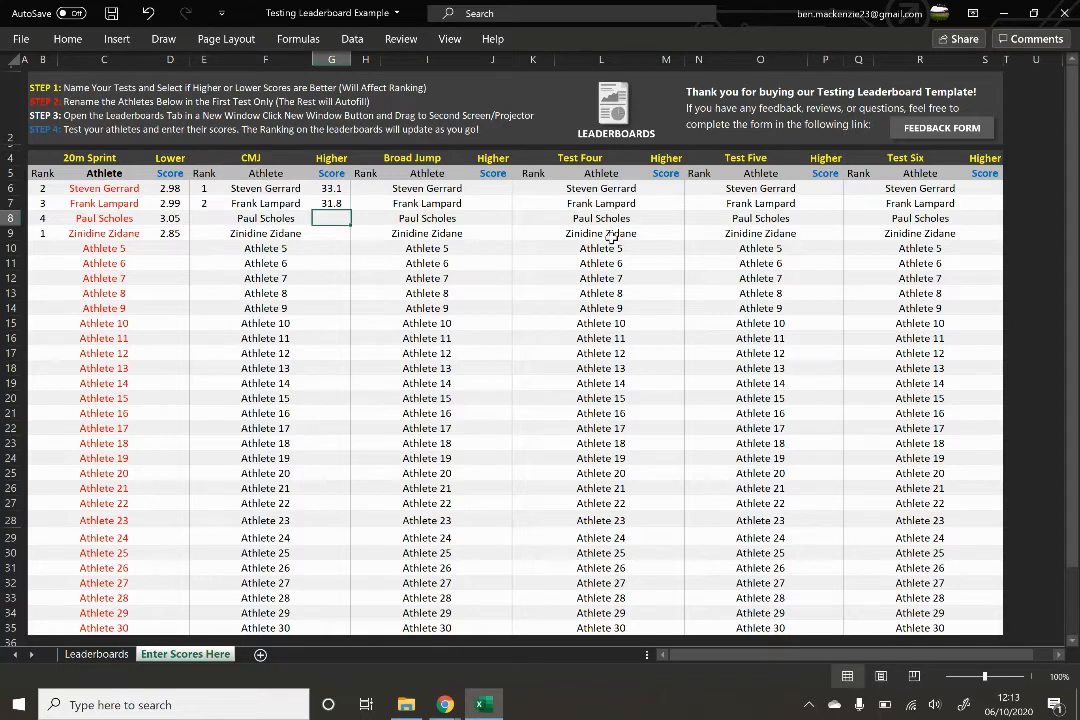
type("35.6")
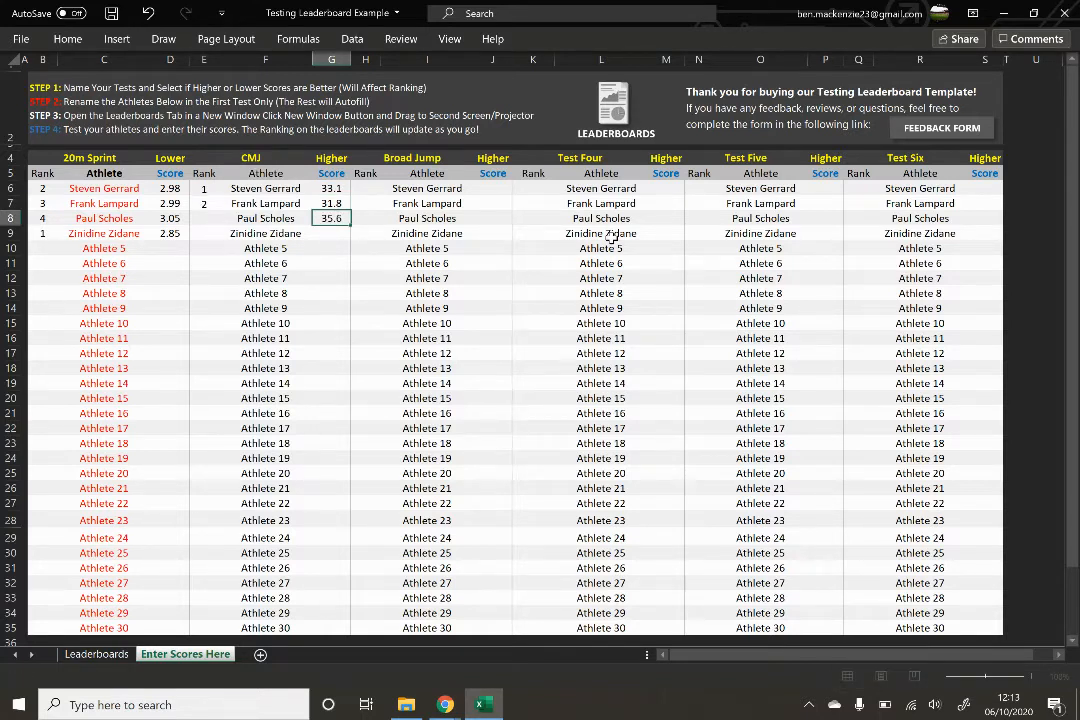
key("Return")
type("3")
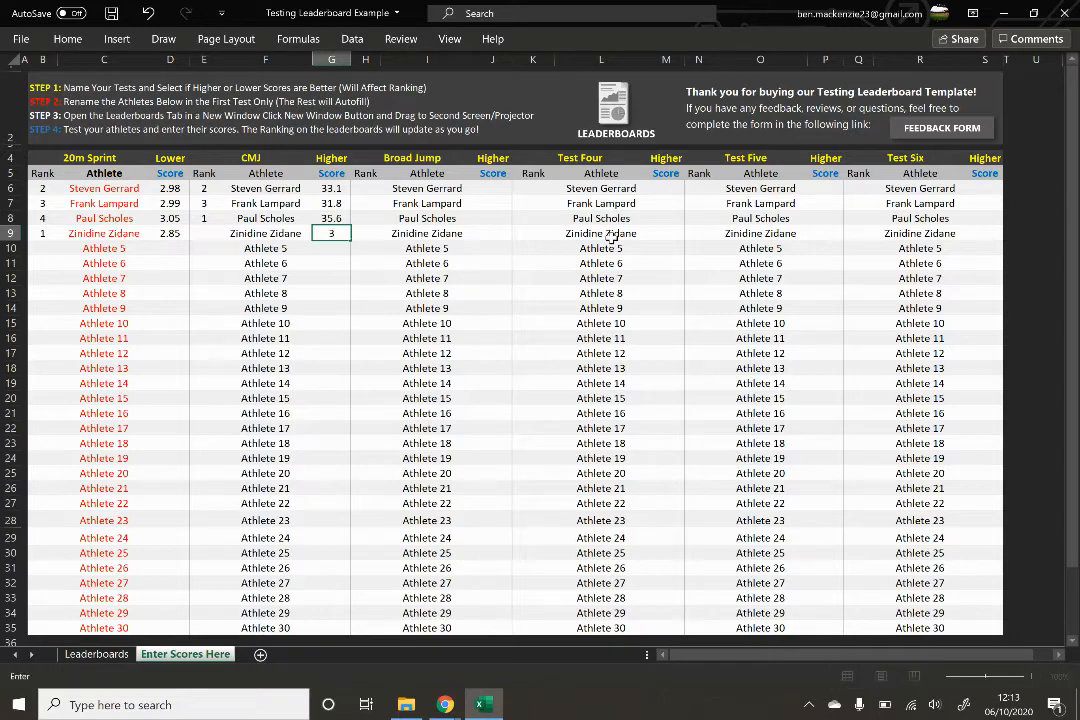
type("3.5")
key("Return")
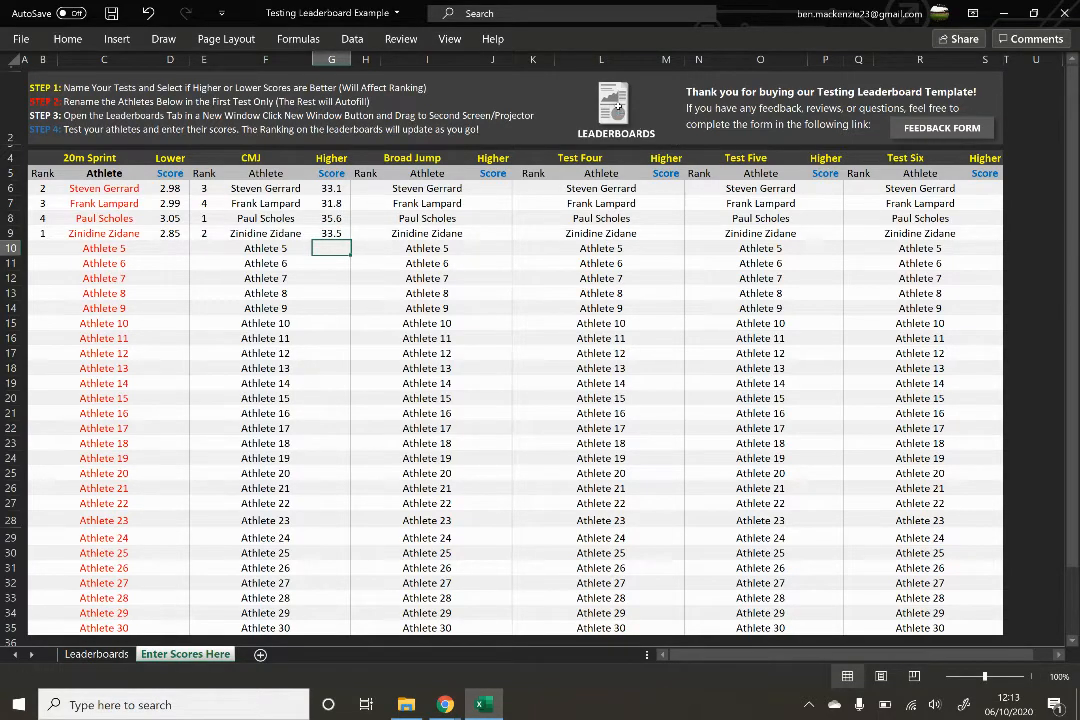
left_click(666, 135)
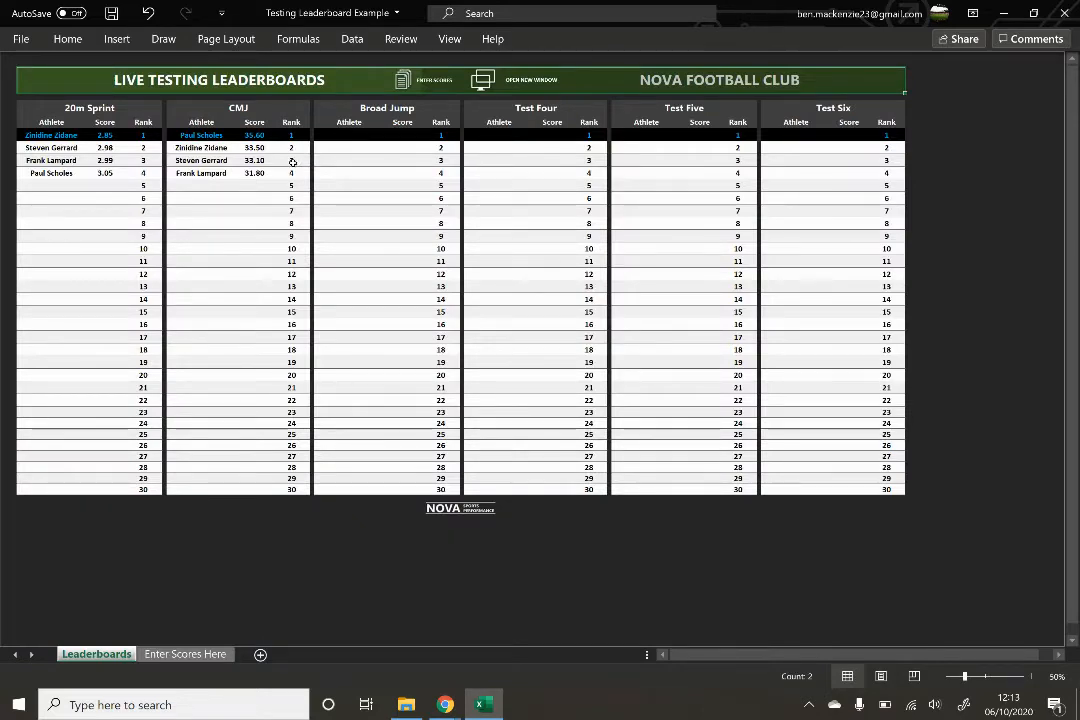
Enter the Broad Jump scores 2.54, 2.67 and 2.71 for Gerrard, Lampard and Zidane, leaving Scholes blank, and show the Leaderboards sheet.
left_click(420, 80)
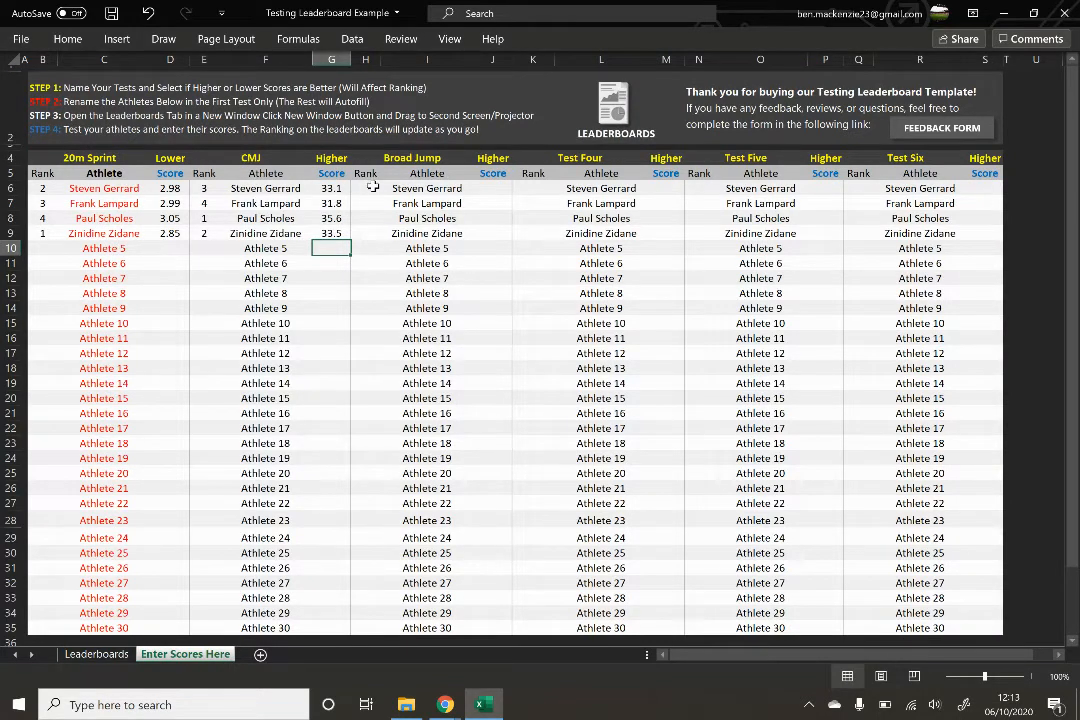
left_click(494, 189)
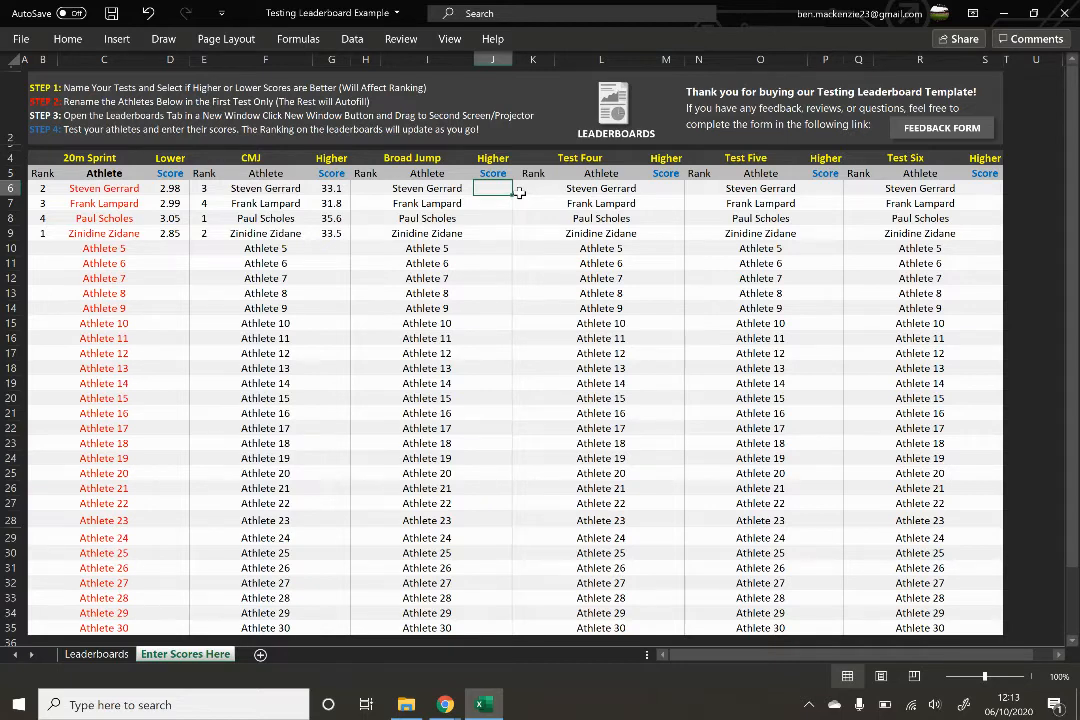
type("2.54")
key("Return")
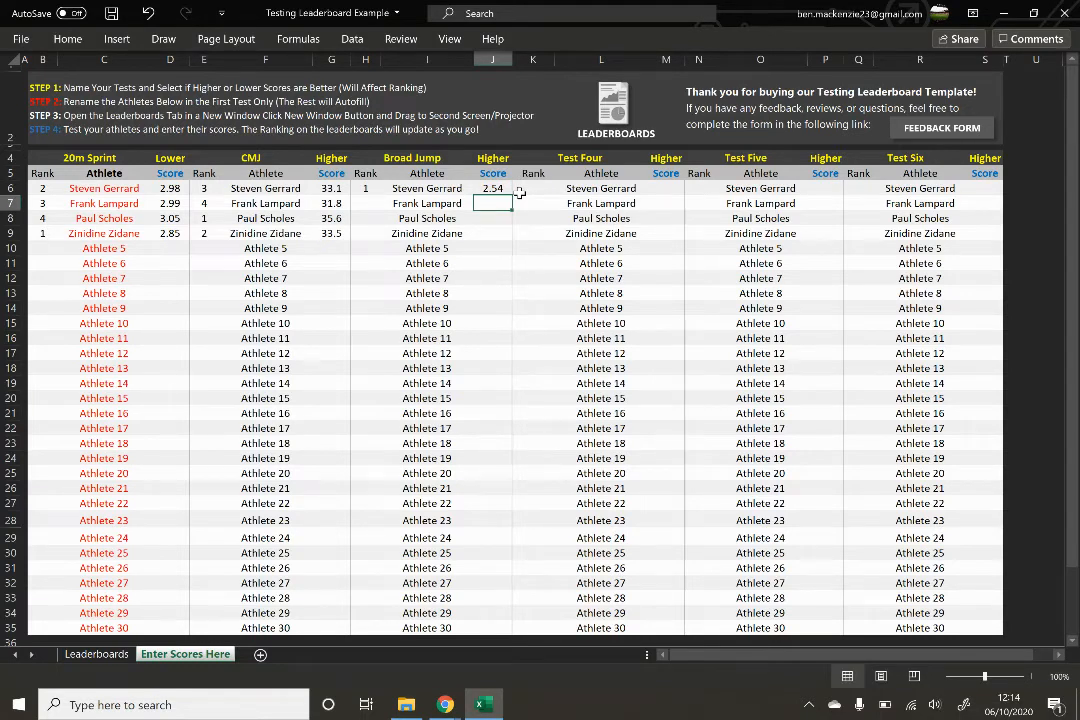
type("2.67")
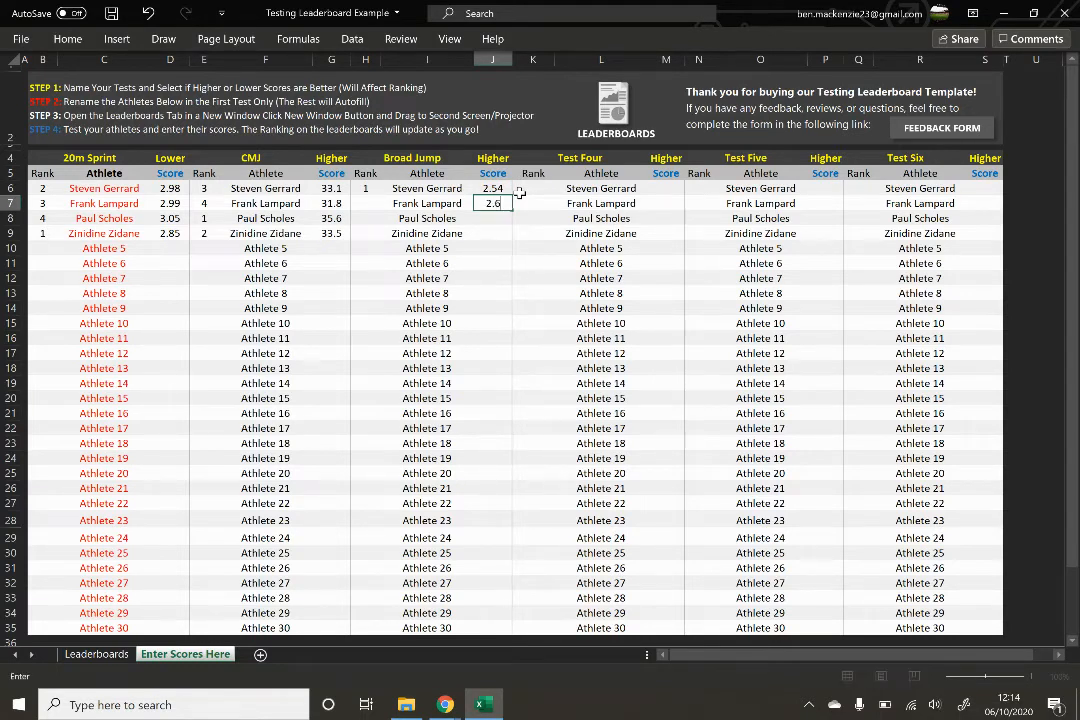
key("Return")
key("Return")
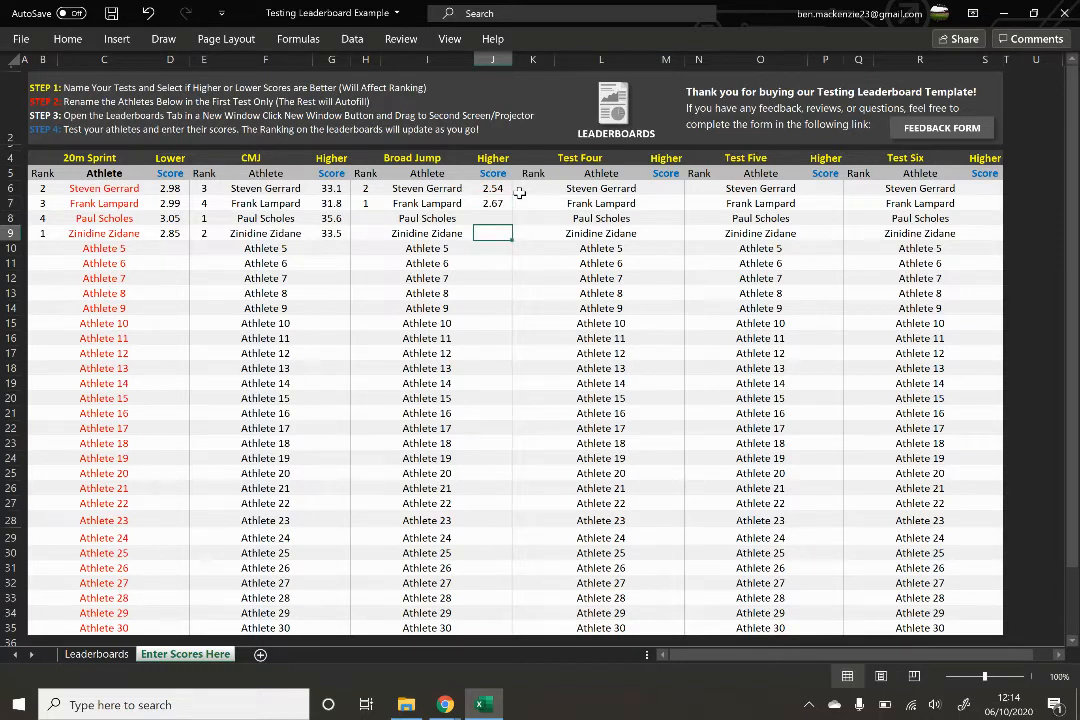
type("2.71")
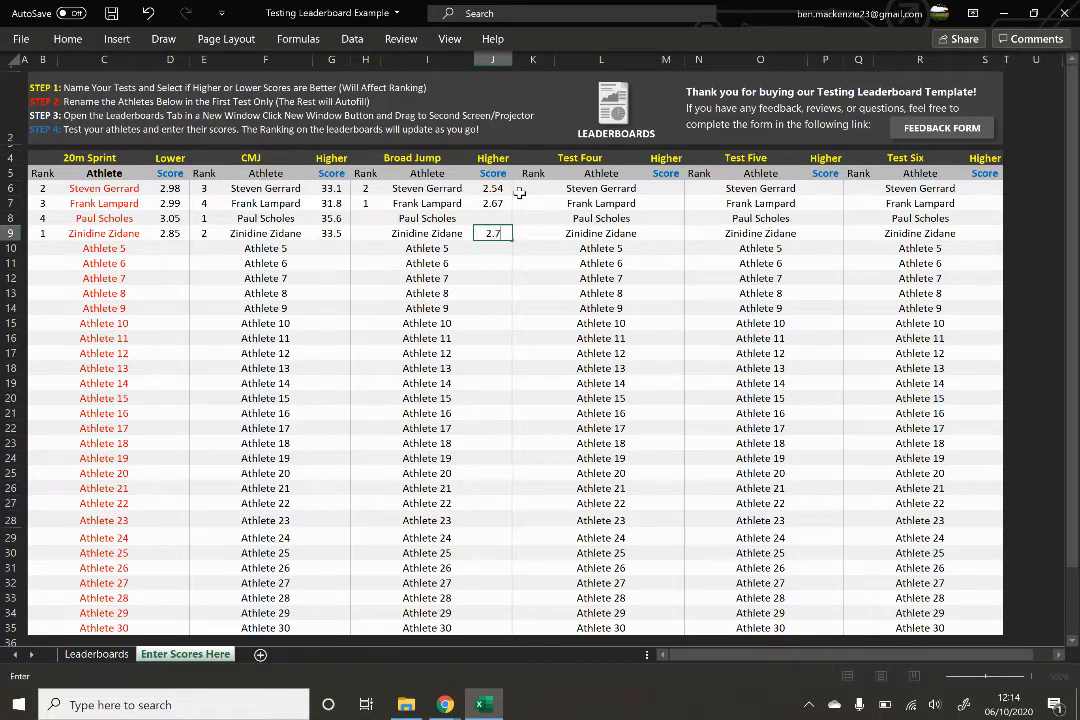
key("Return")
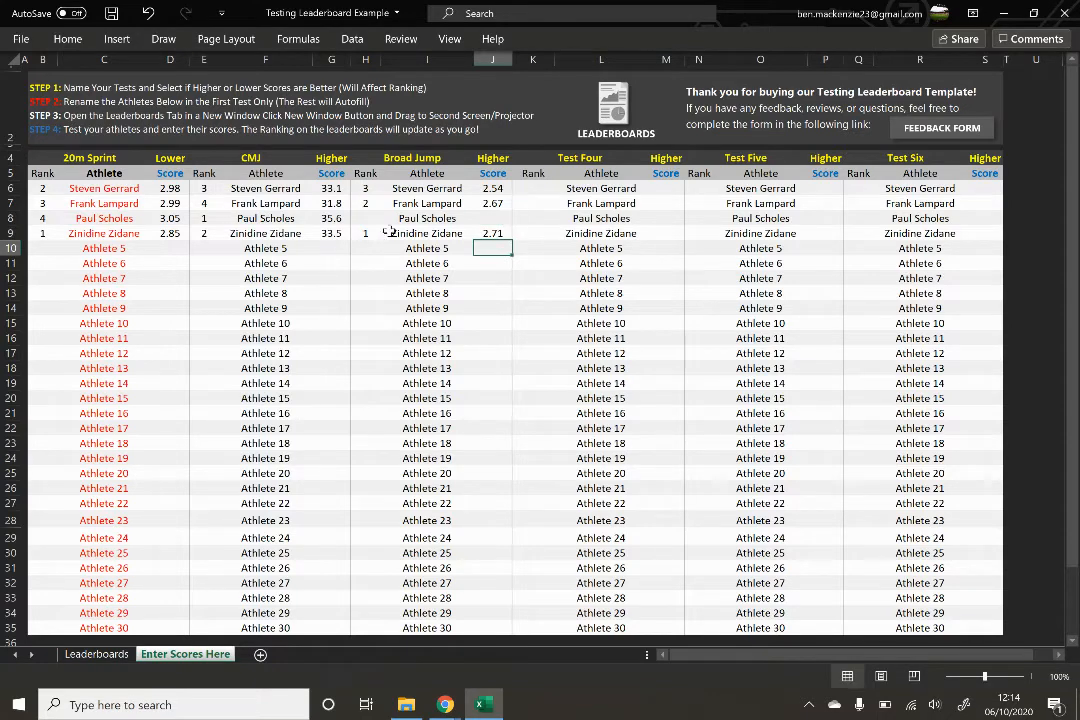
left_click(96, 654)
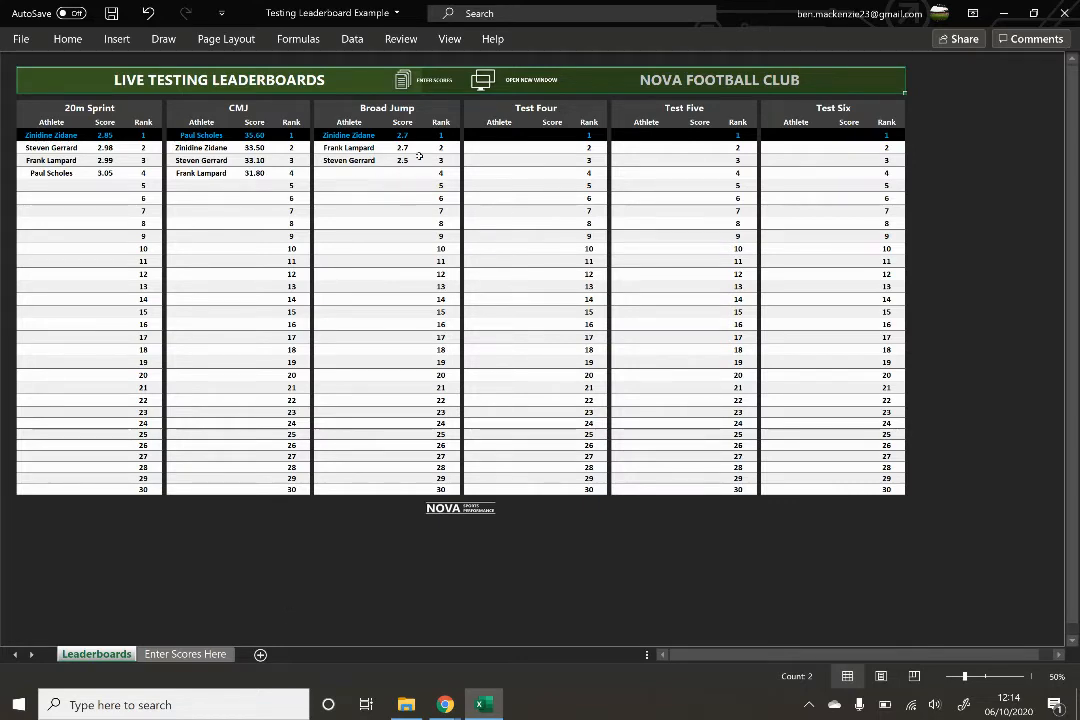
Switch back and forth between the Enter Scores Here and Leaderboards sheets, ending on the leaderboards.
left_click(190, 655)
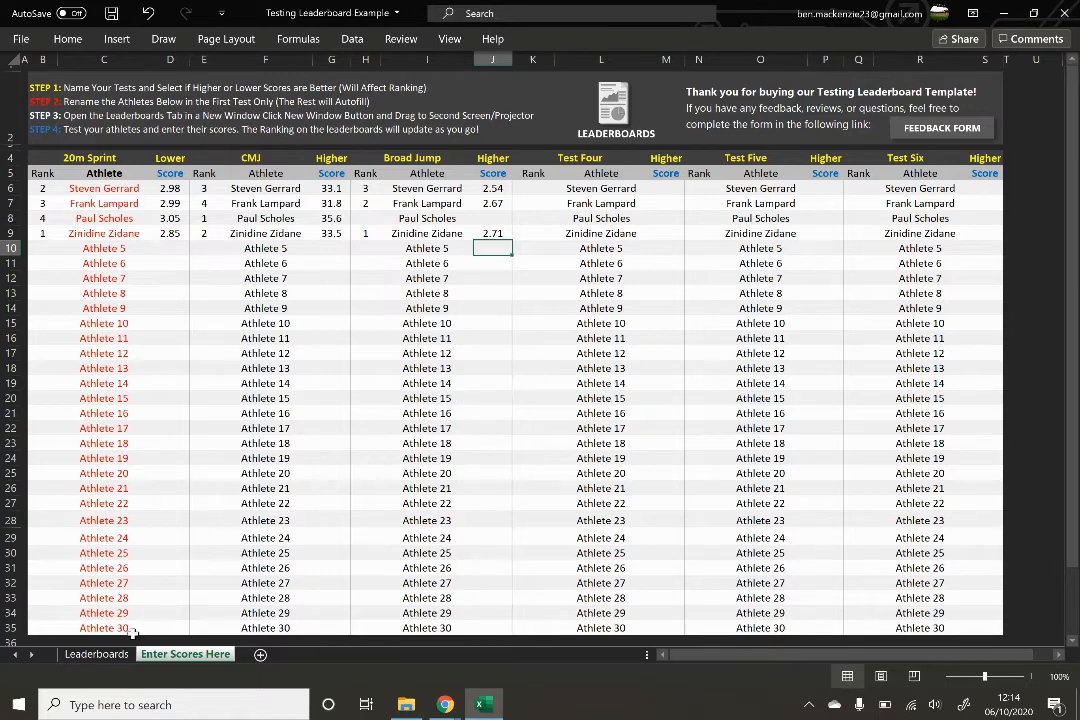
left_click(605, 112)
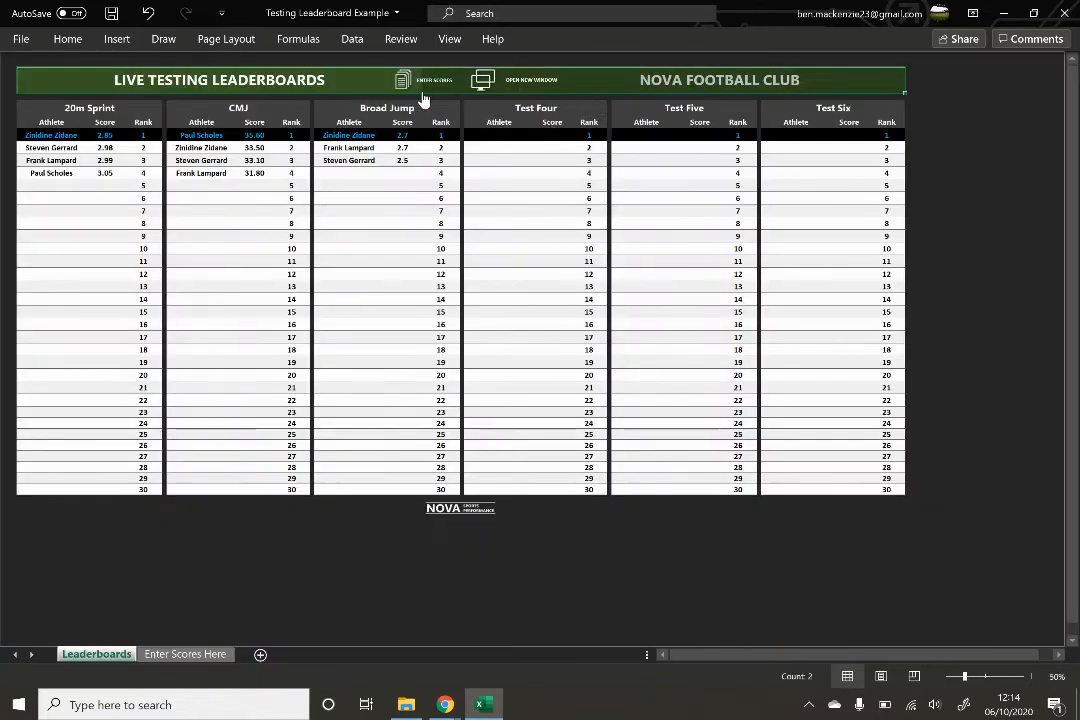
left_click(418, 80)
left_click(609, 108)
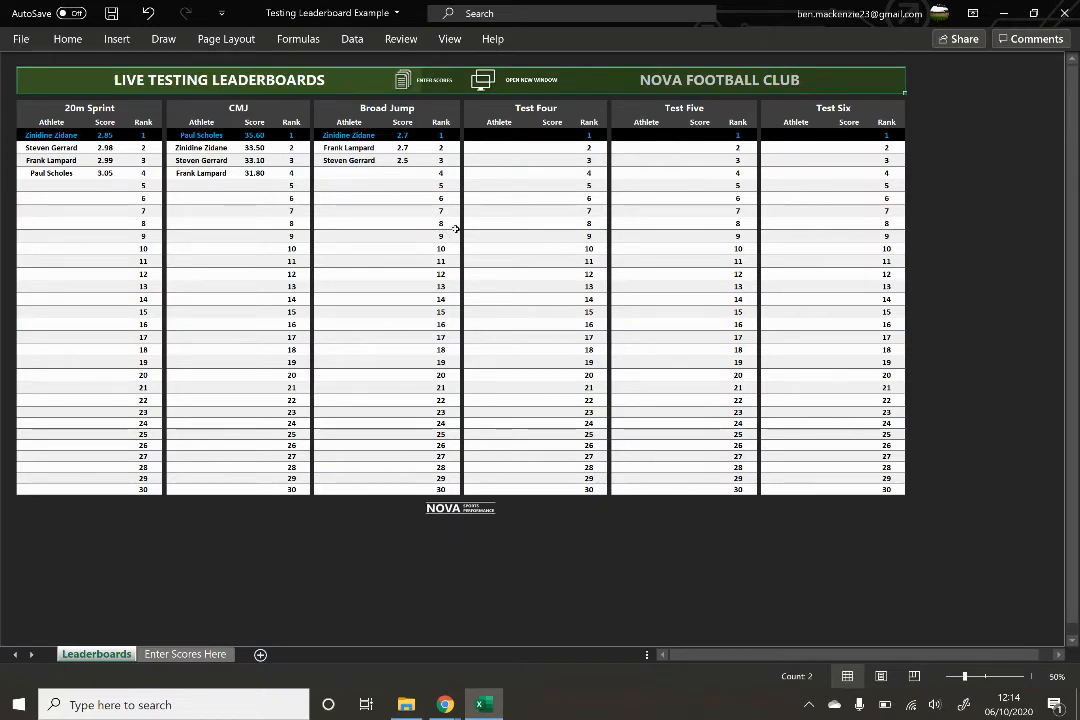
Open the leaderboards in a new window zoomed to 54% and arrange both workbook windows side by side.
left_click(484, 80)
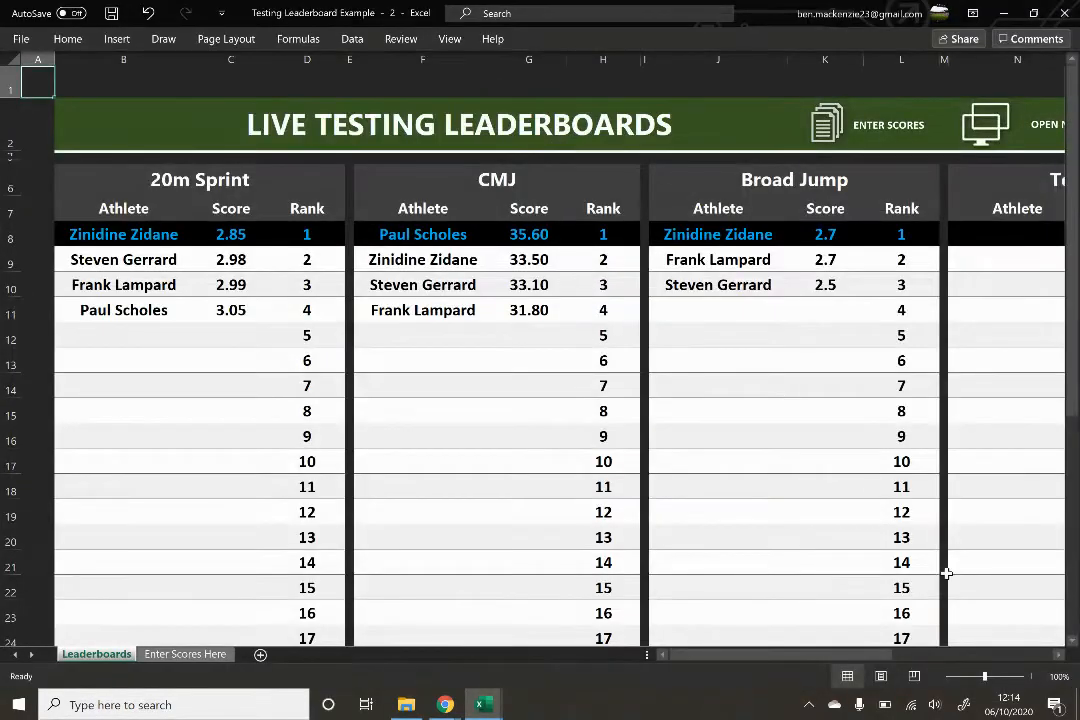
left_click_drag(985, 676, 965, 676)
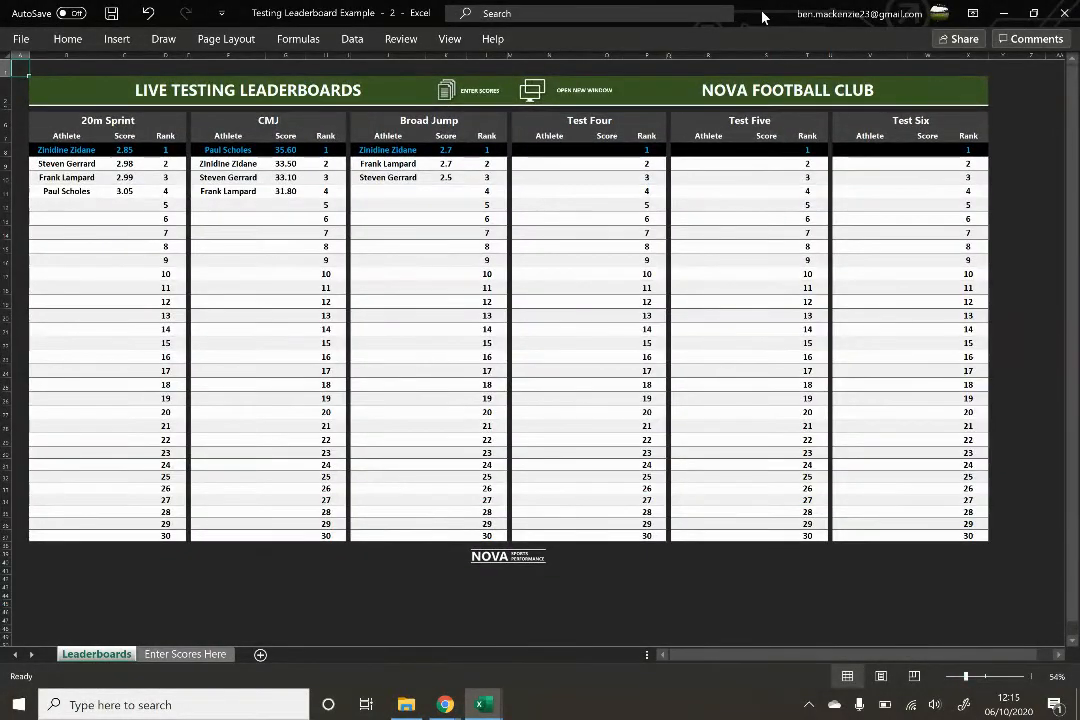
left_click_drag(762, 15, 700, 116)
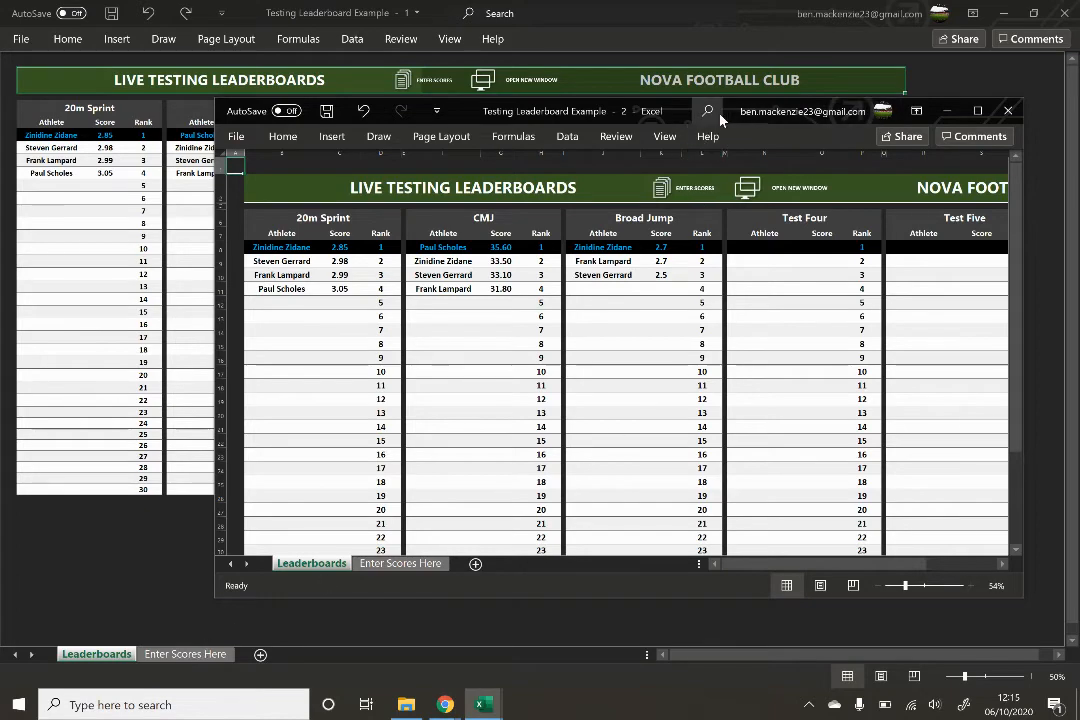
key("super+Right")
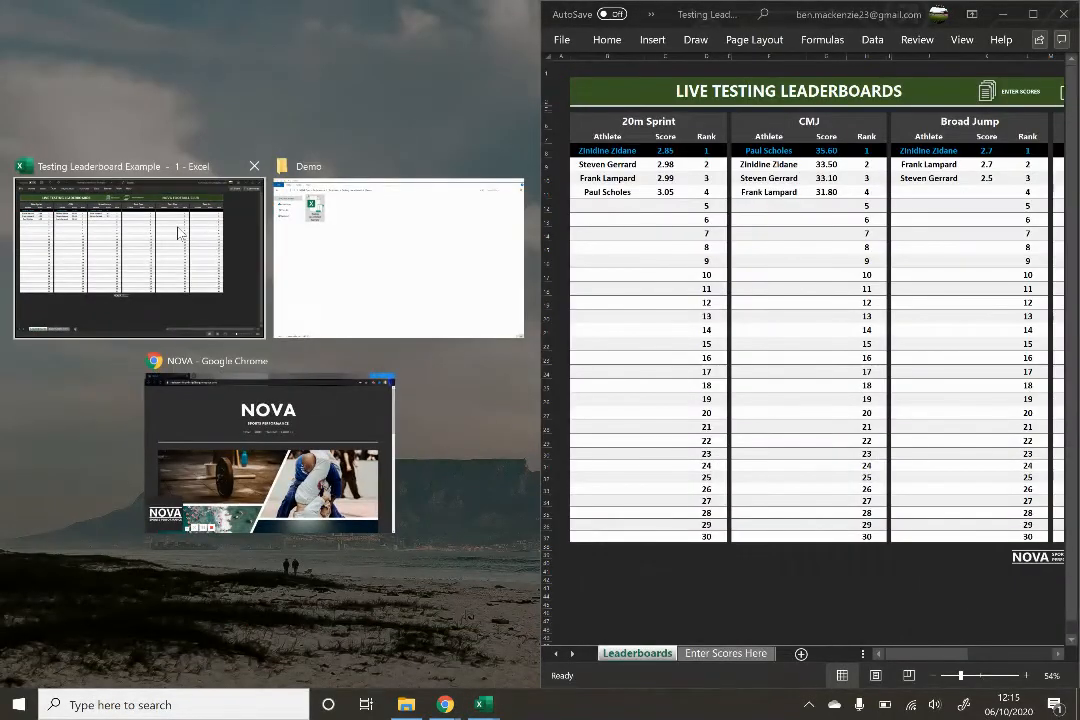
left_click(181, 234)
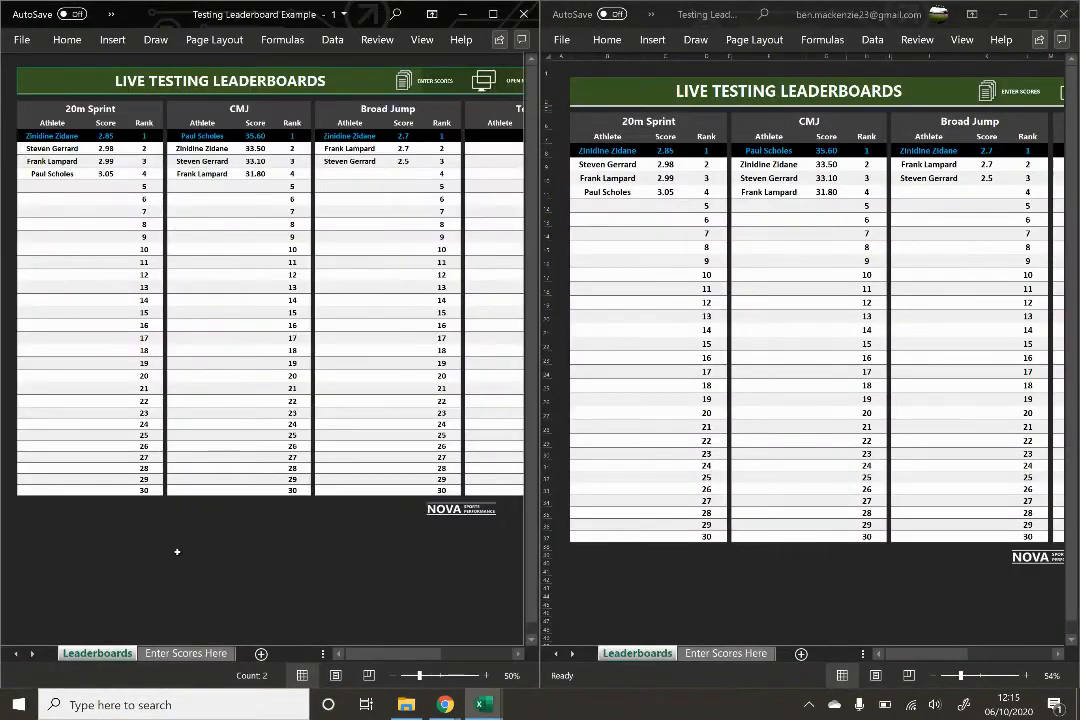
Set Frank Lampard's CMJ score to 38.6 on the Enter Scores Here sheet of the original window and maximize that window.
left_click(190, 654)
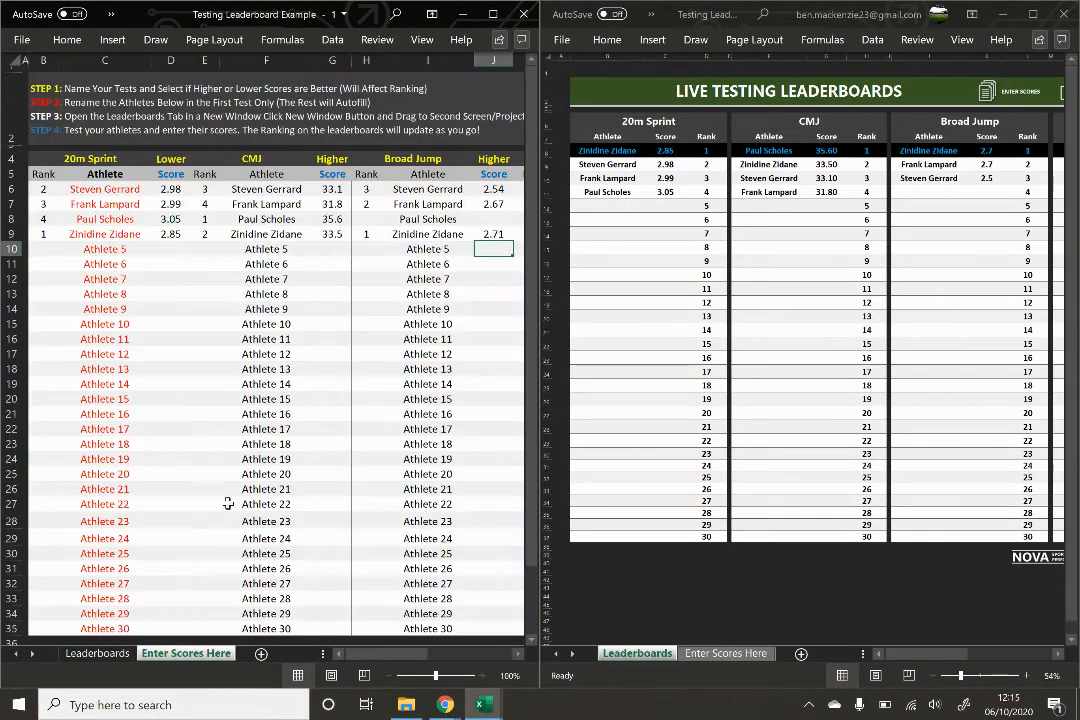
left_click(337, 203)
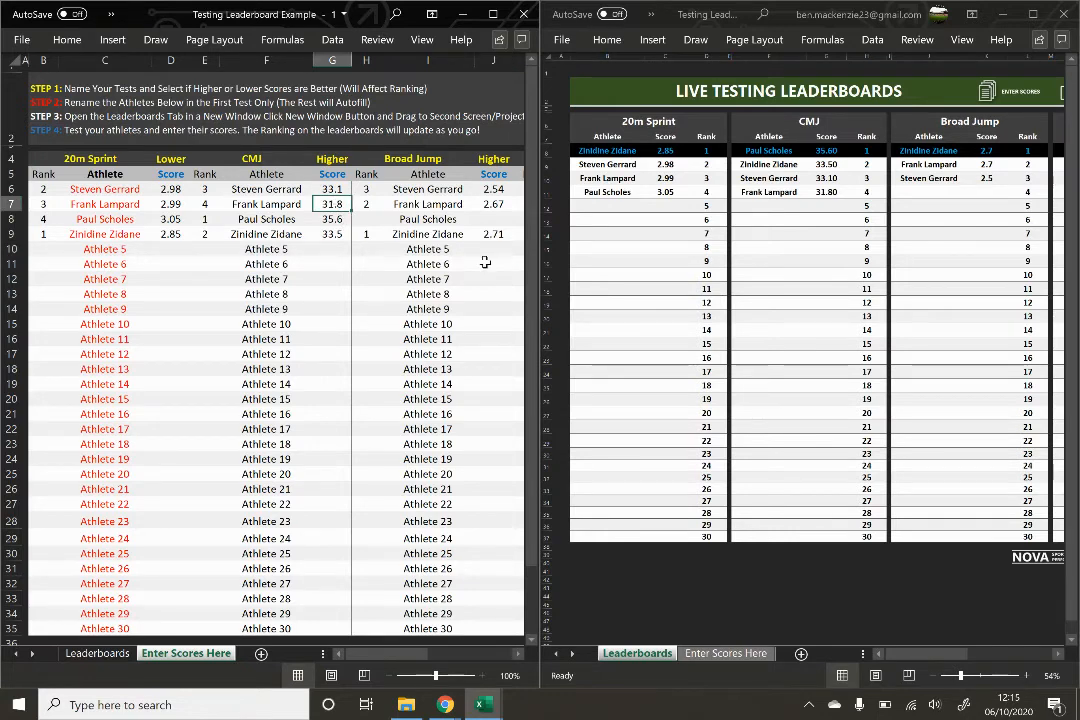
type("38")
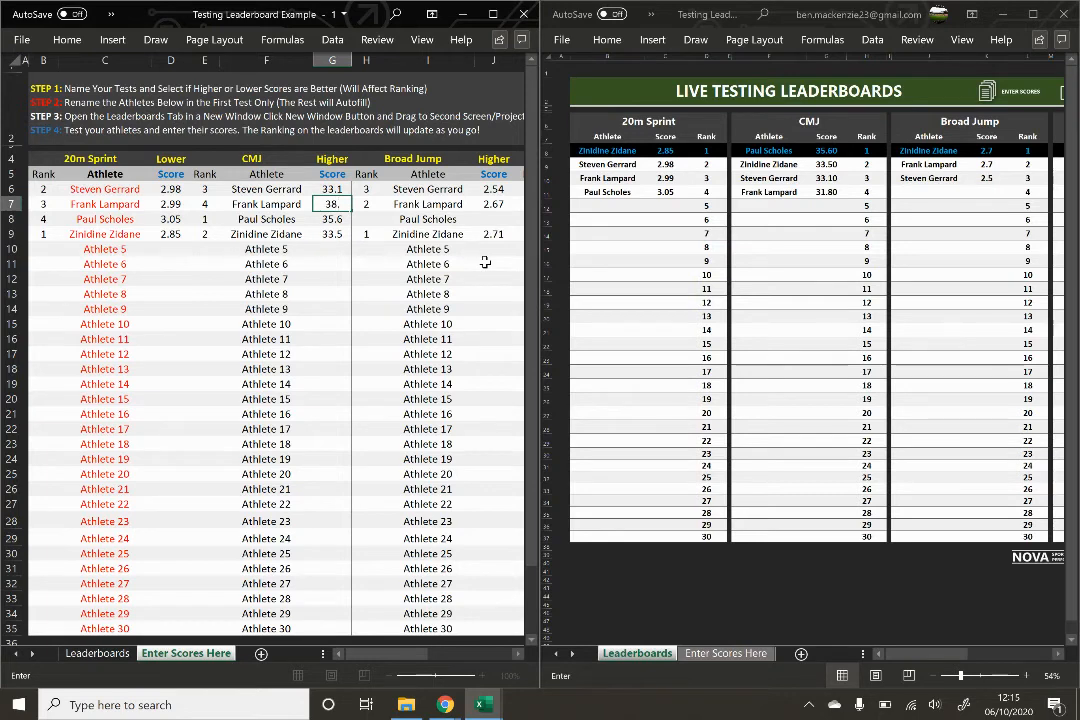
type(".6")
key("Return")
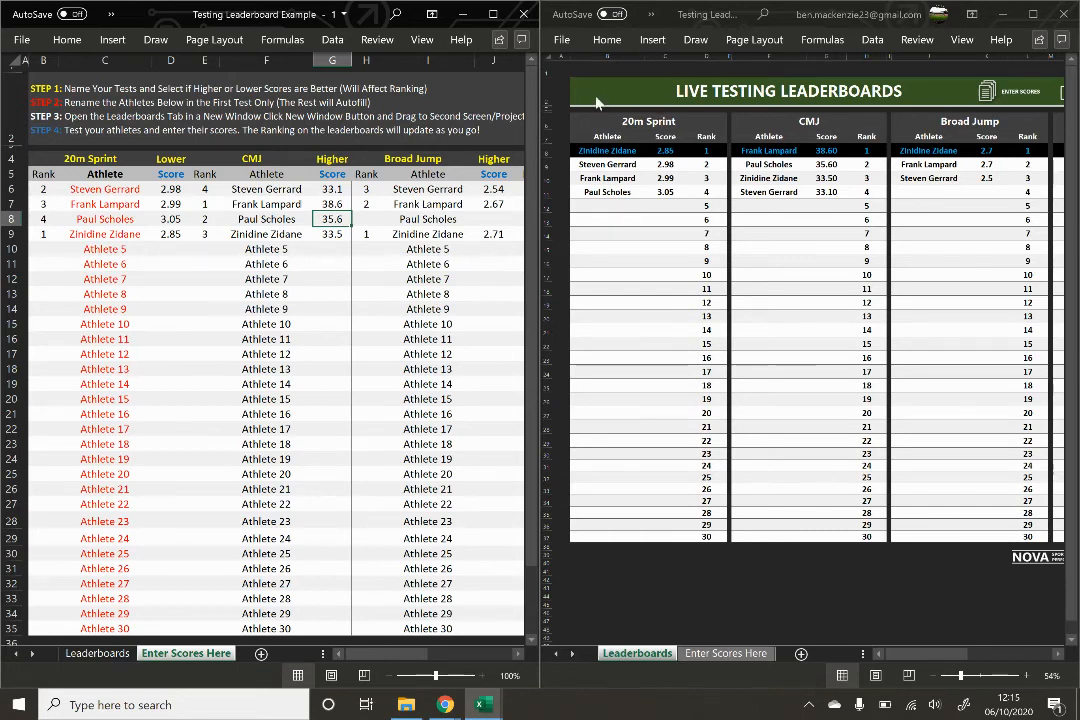
left_click(493, 14)
left_click(497, 20)
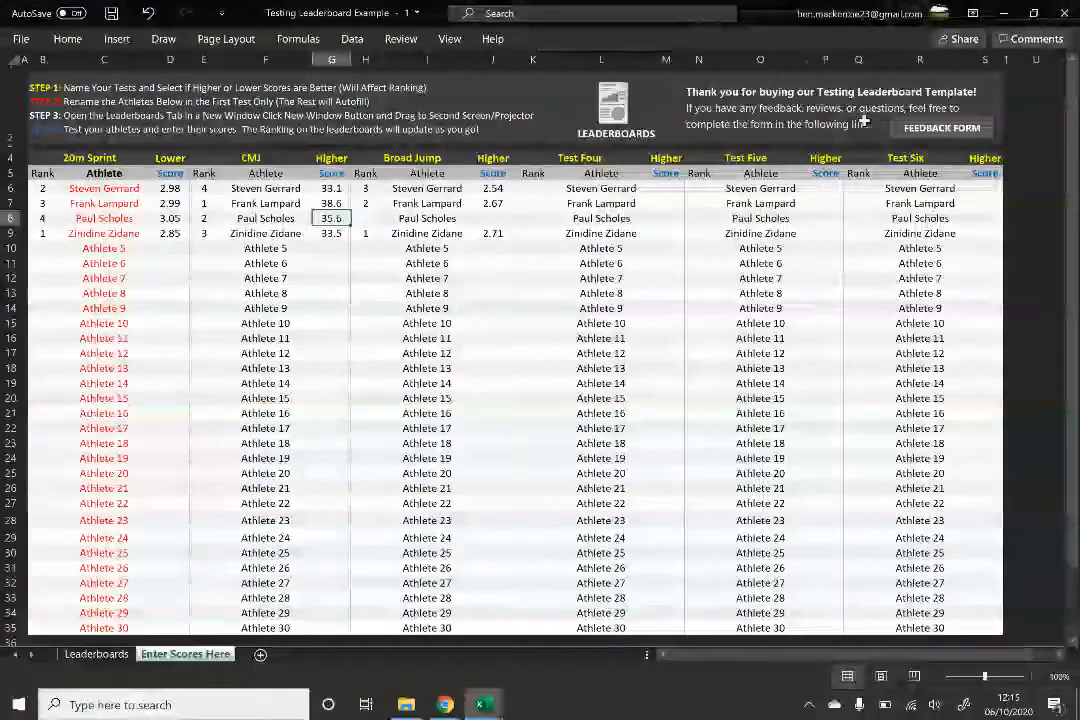
Open the template's online feedback form and look through its questions.
left_click(912, 137)
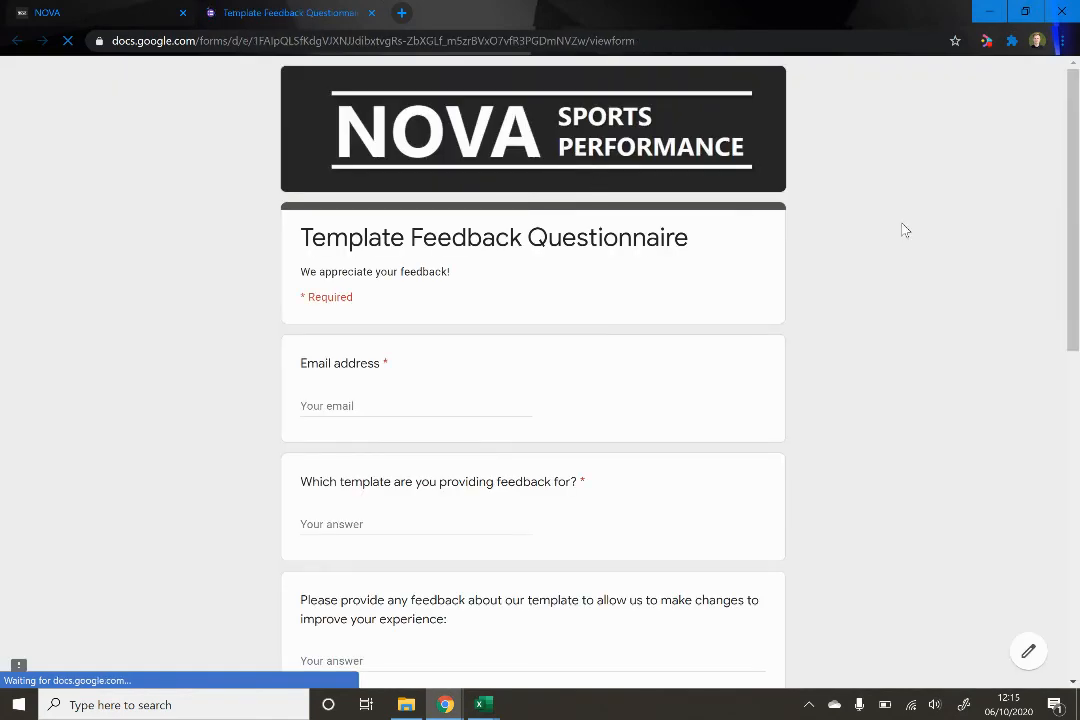
scroll(869, 303, "down", 5)
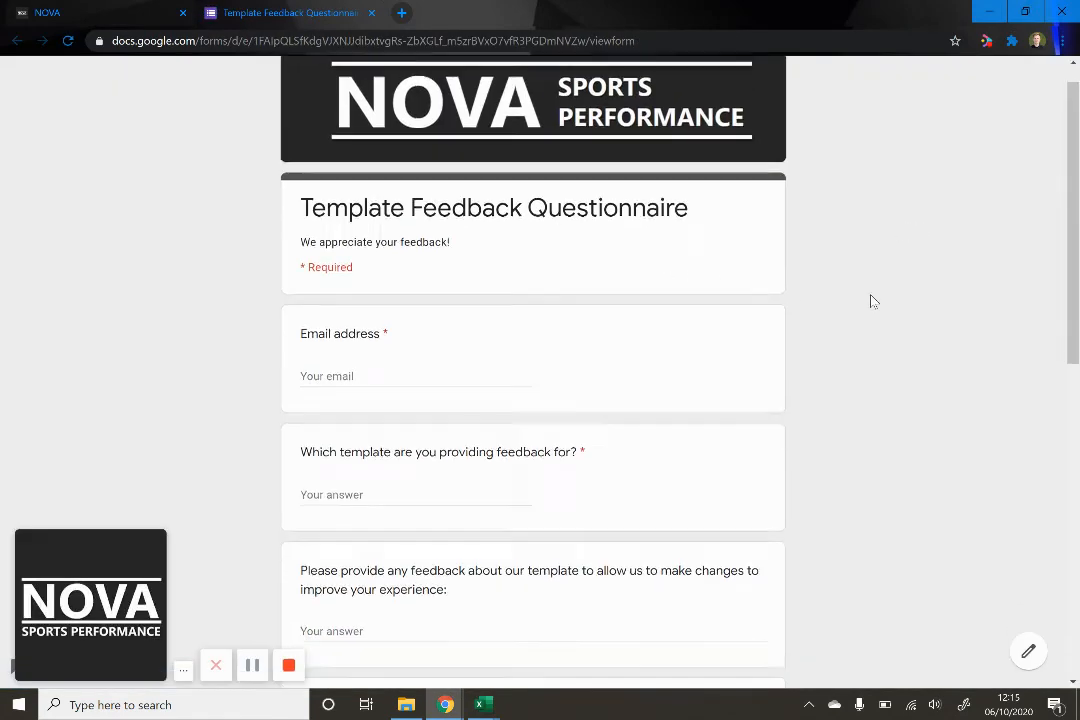
scroll(835, 299, "down", 2)
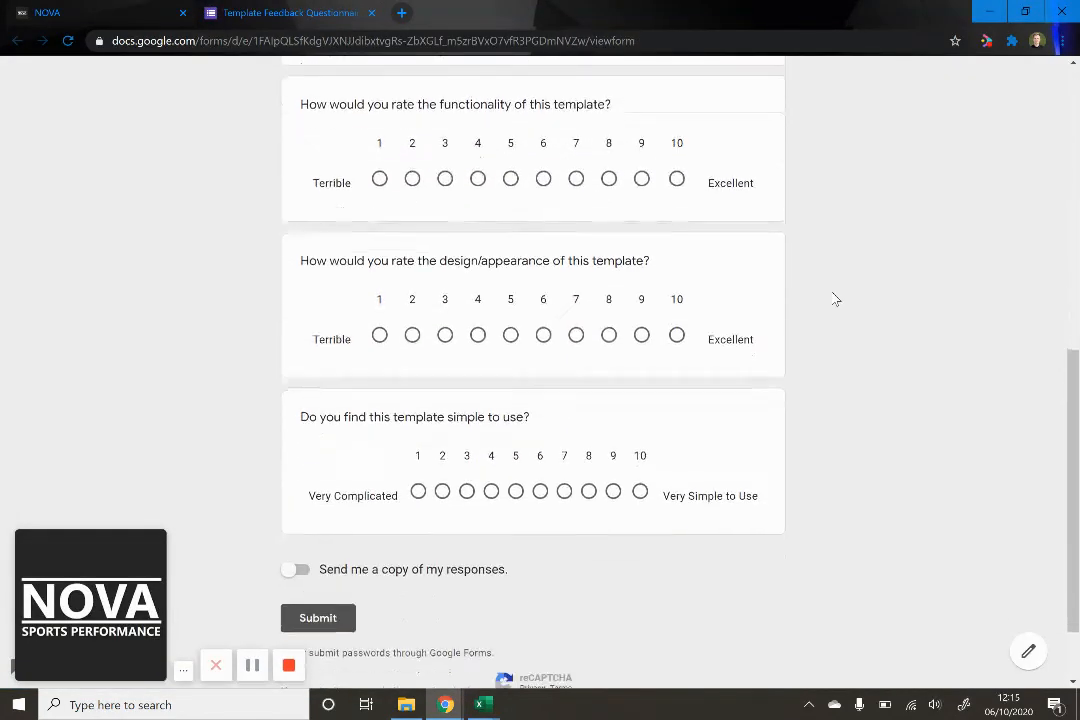
scroll(834, 300, "down", 1)
scroll(829, 306, "up", 3)
scroll(826, 300, "up", 4)
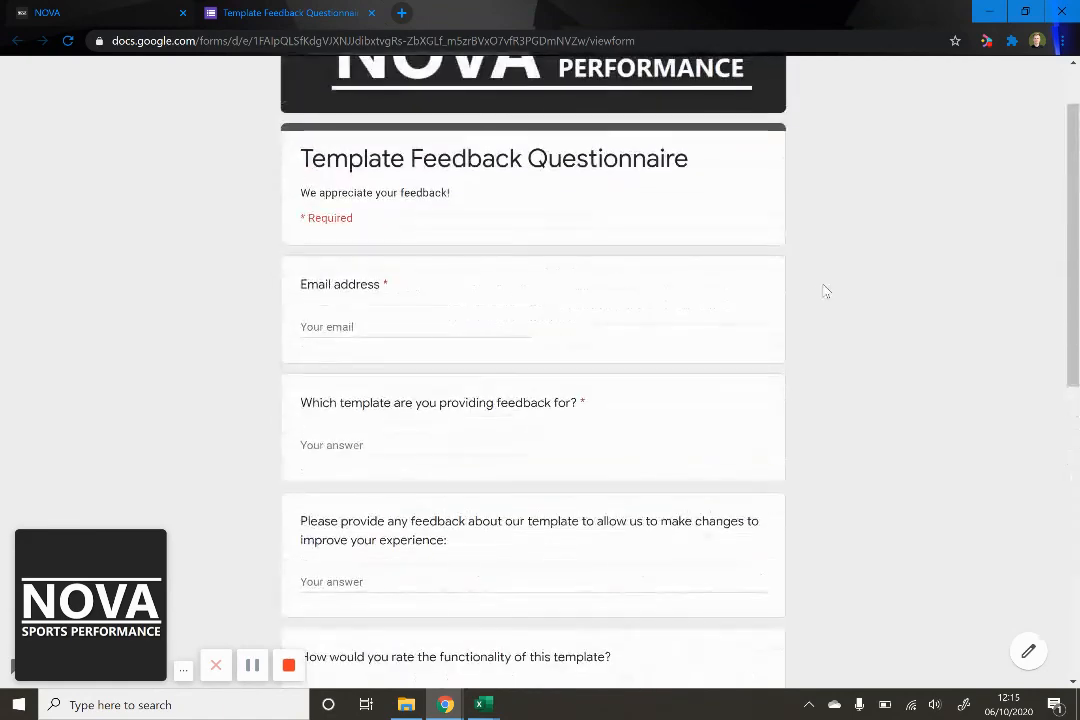